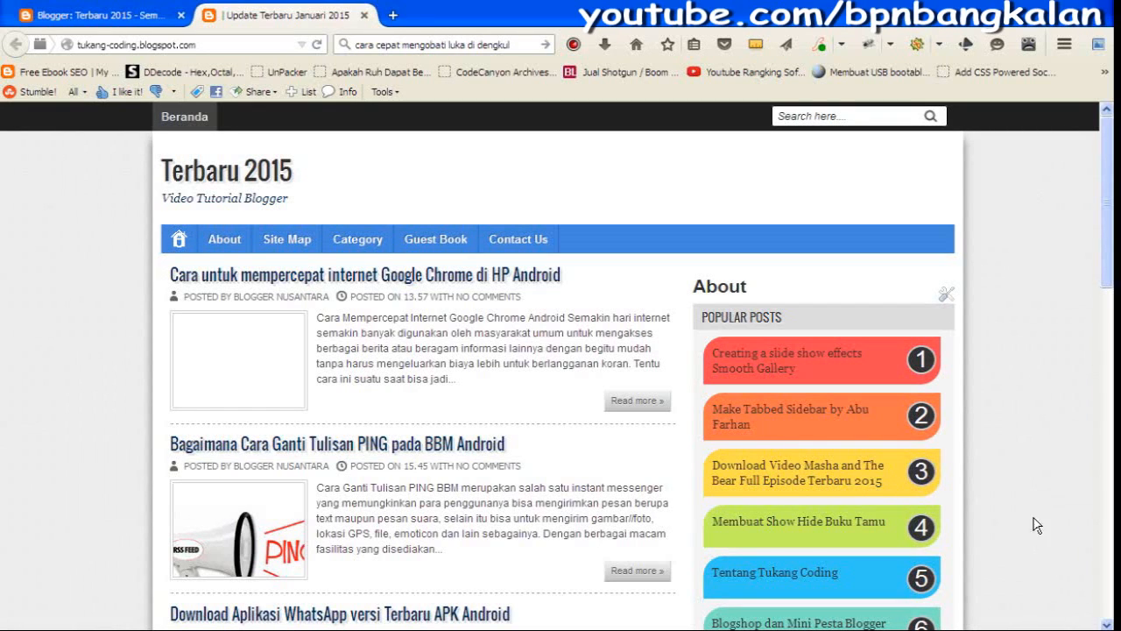
# - Examine the published blog's home page, including its title and description, post list, popular posts and label list
pyautogui.moveTo(1110, 209); pyautogui.dragTo(1111, 245)
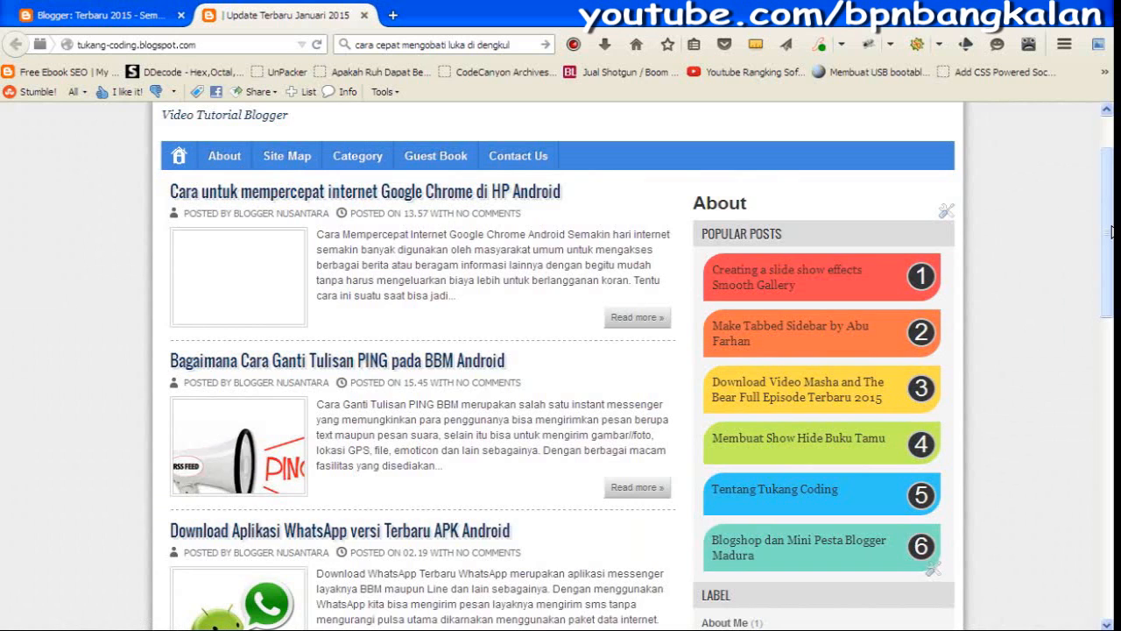
pyautogui.scroll(2, 373, 184)
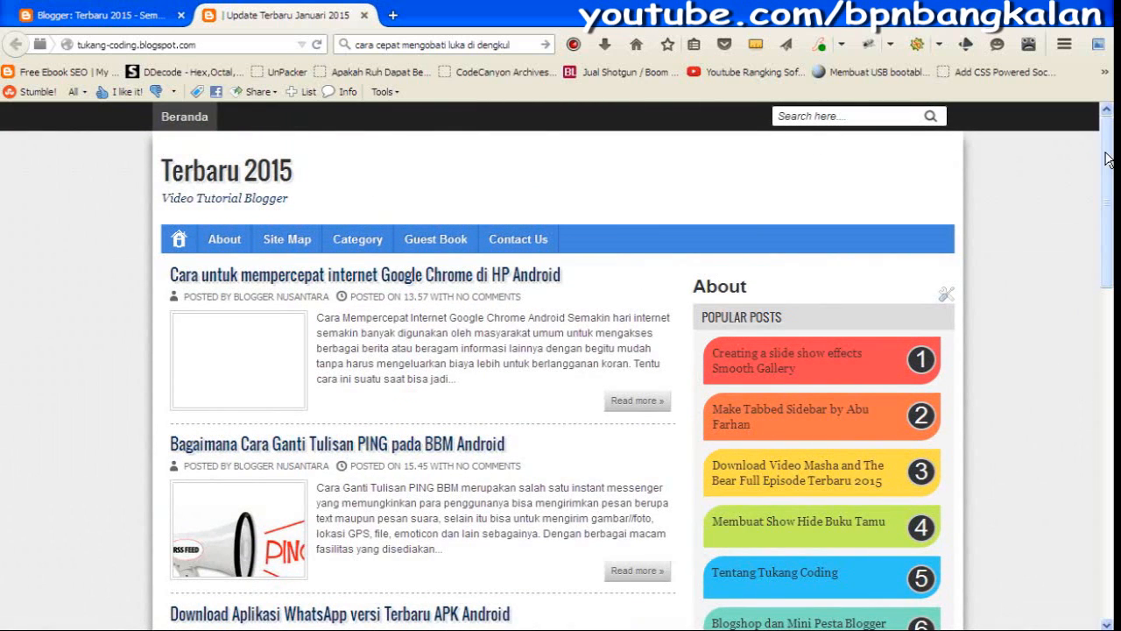
pyautogui.scroll(-2, 613, 226)
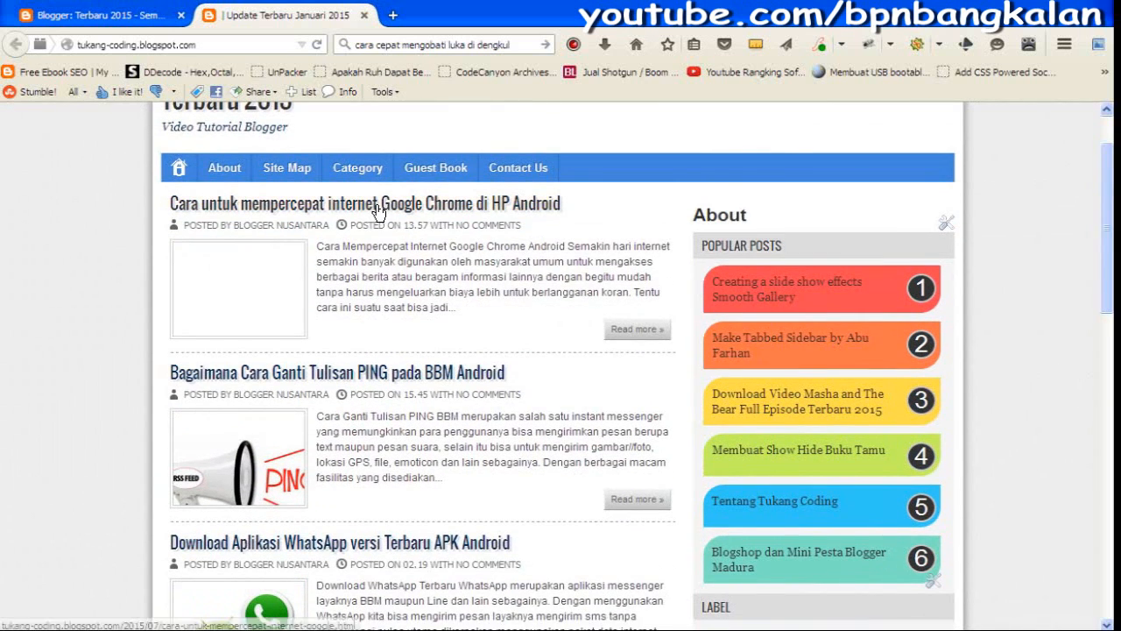
pyautogui.scroll(-8, 383, 210)
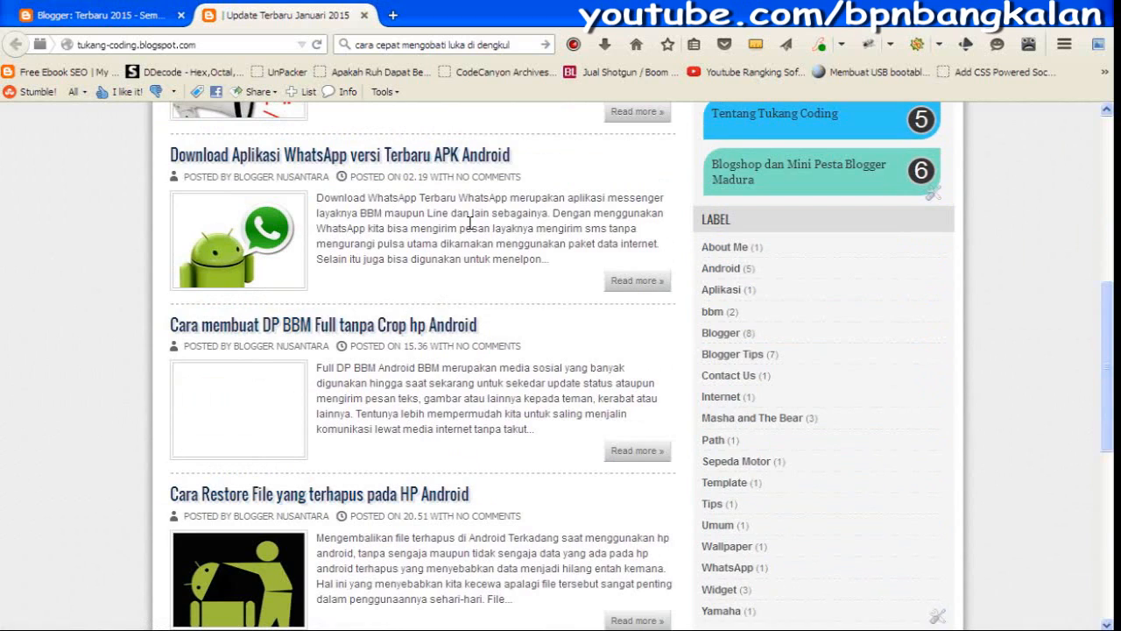
pyautogui.scroll(-10, 473, 229)
pyautogui.scroll(10, 473, 230)
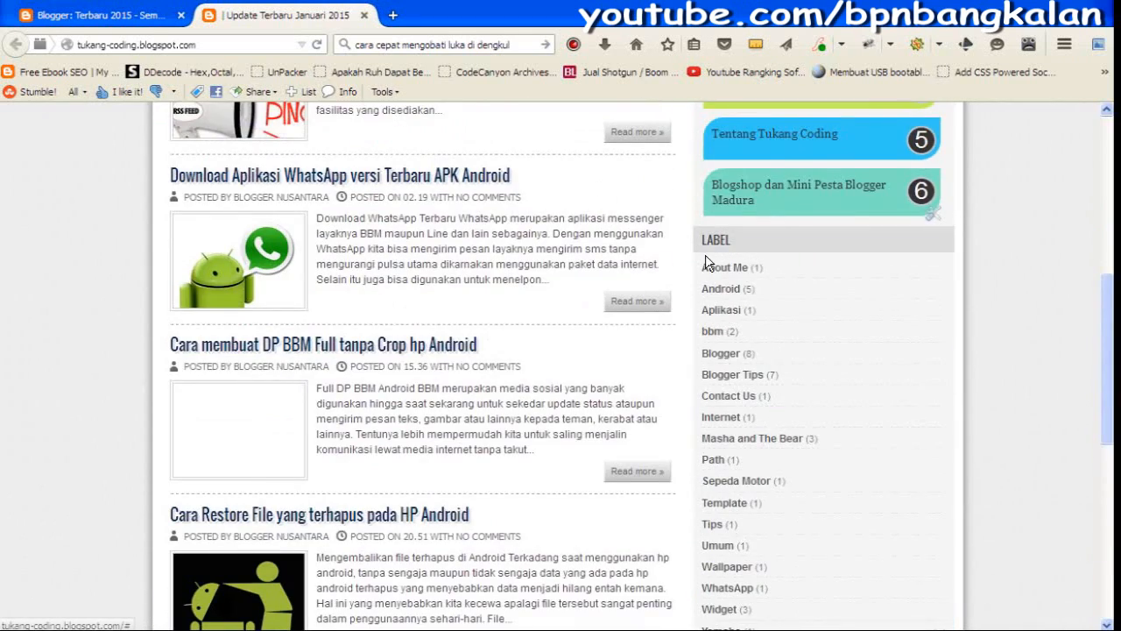
pyautogui.scroll(8, 714, 246)
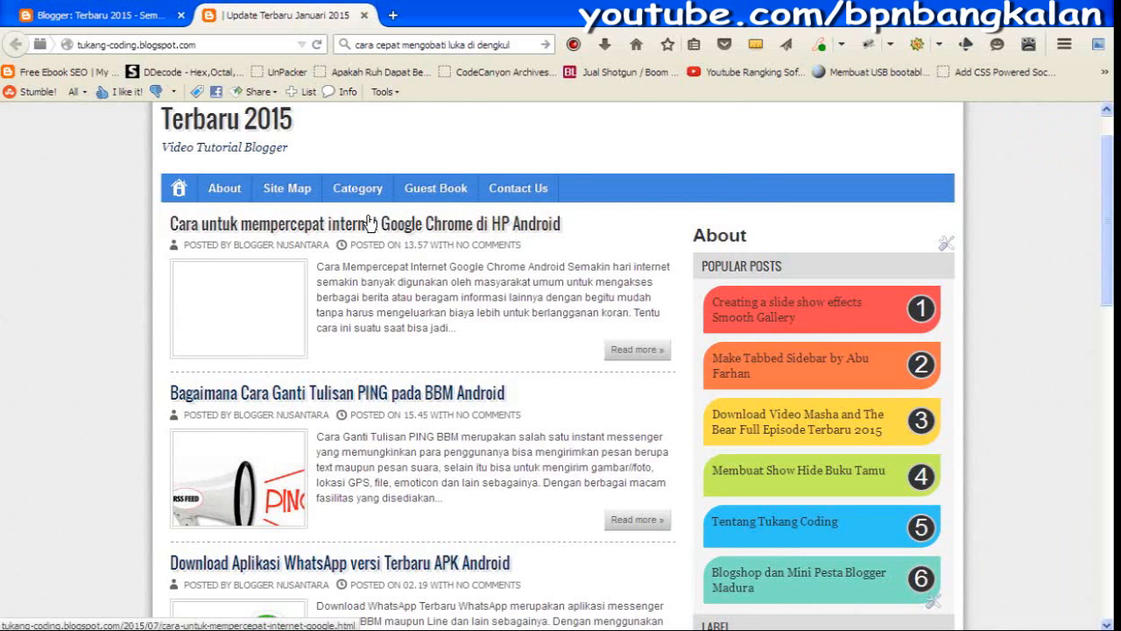
pyautogui.scroll(1, 405, 207)
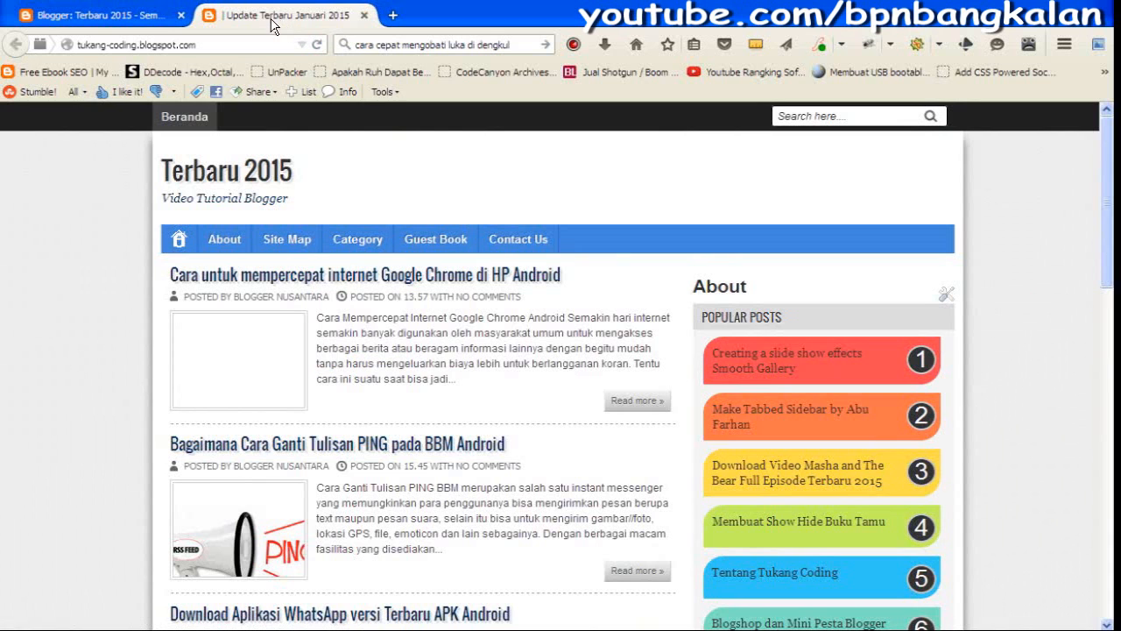
pyautogui.scroll(-4, 519, 312)
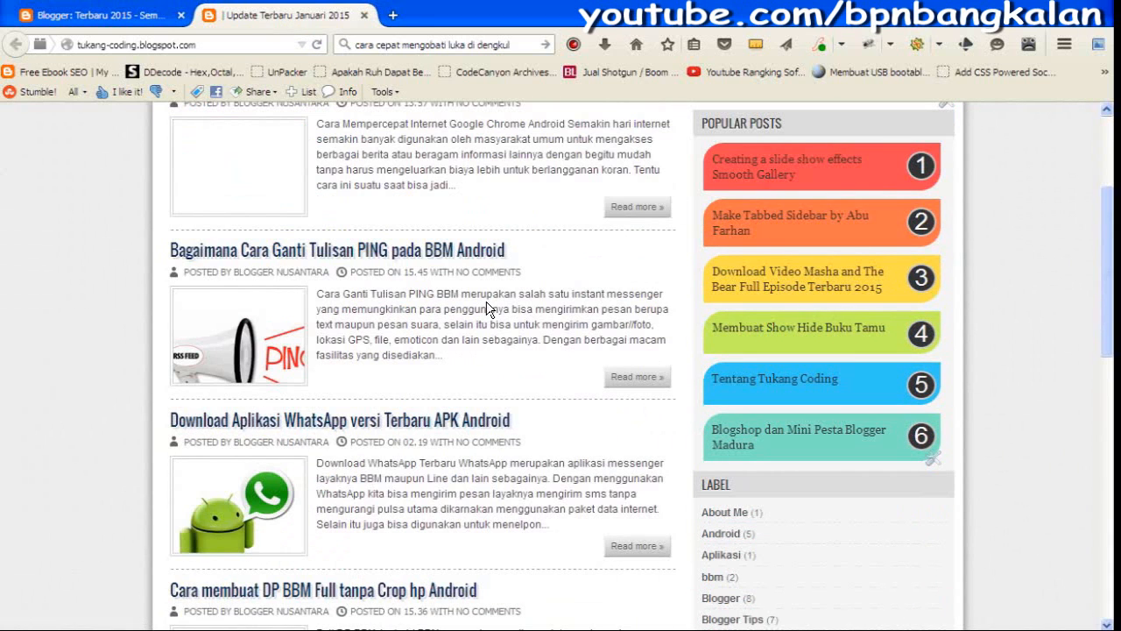
pyautogui.scroll(4, 488, 308)
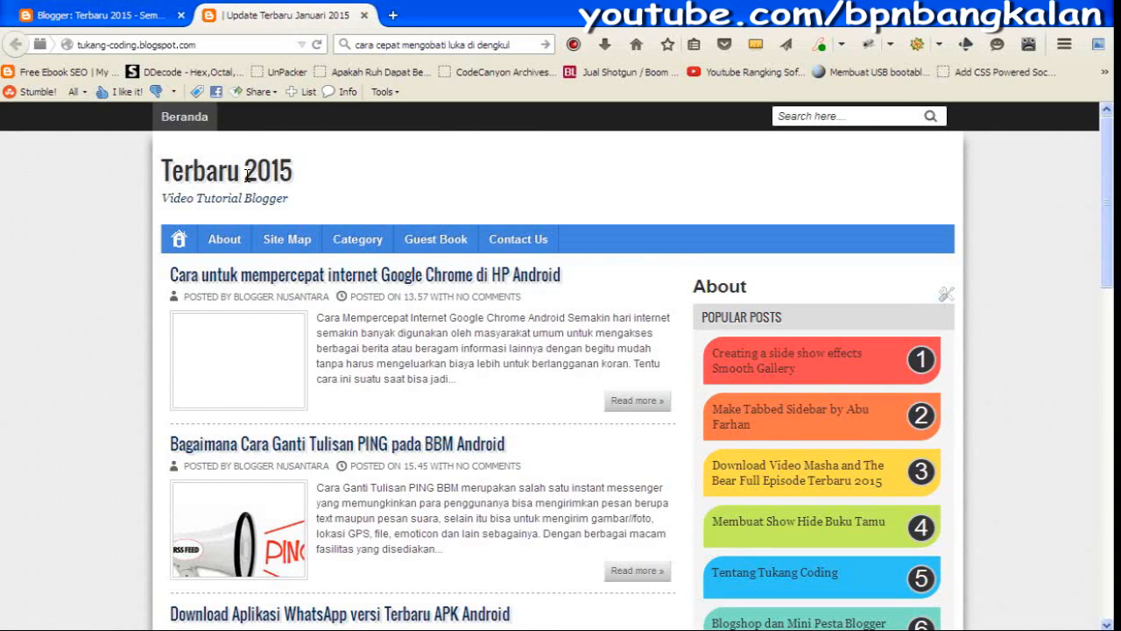
pyautogui.moveTo(161, 171); pyautogui.dragTo(294, 204)
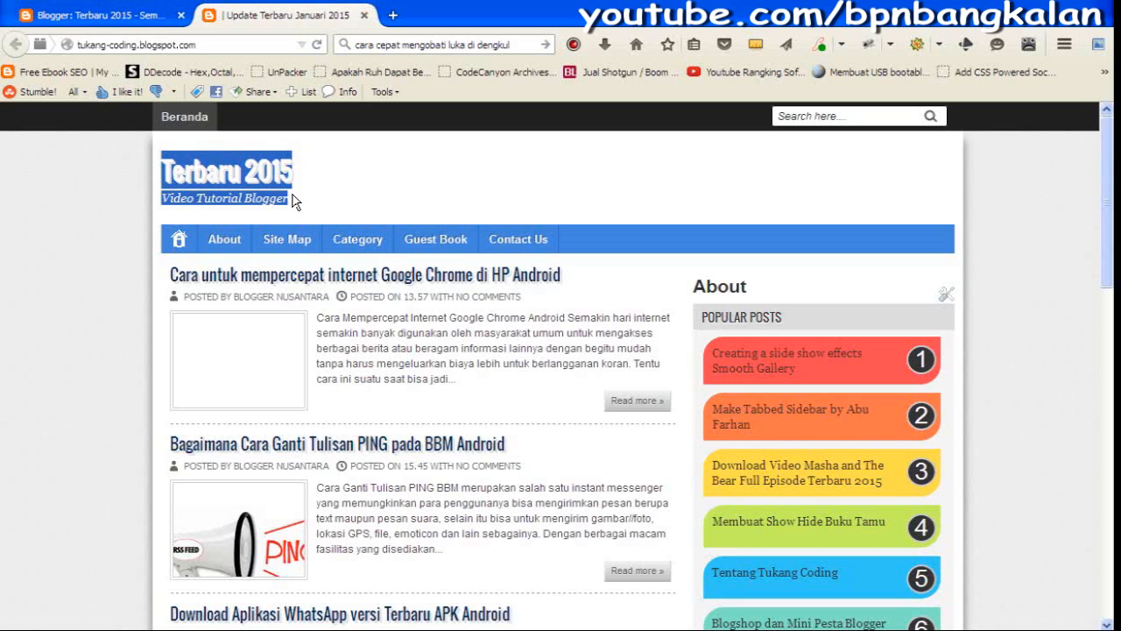
pyautogui.click(322, 186)
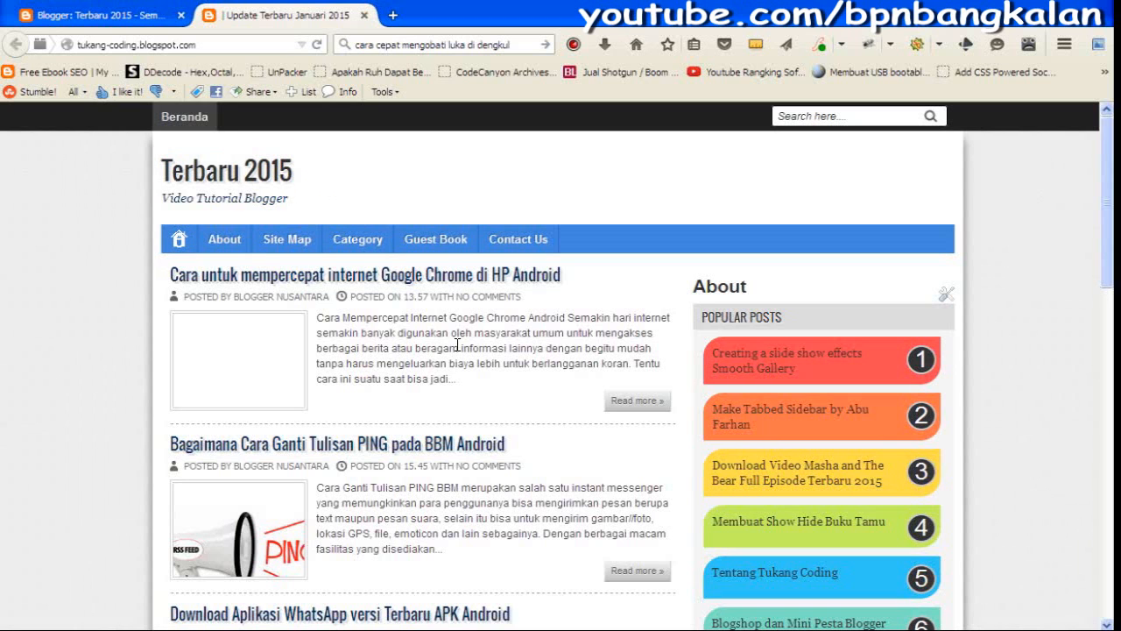
pyautogui.scroll(-5, 534, 333)
pyautogui.scroll(5, 533, 336)
# - Switch to the Blogger dashboard and open the Template page of the Terbaru 2015 blog
pyautogui.click(127, 15)
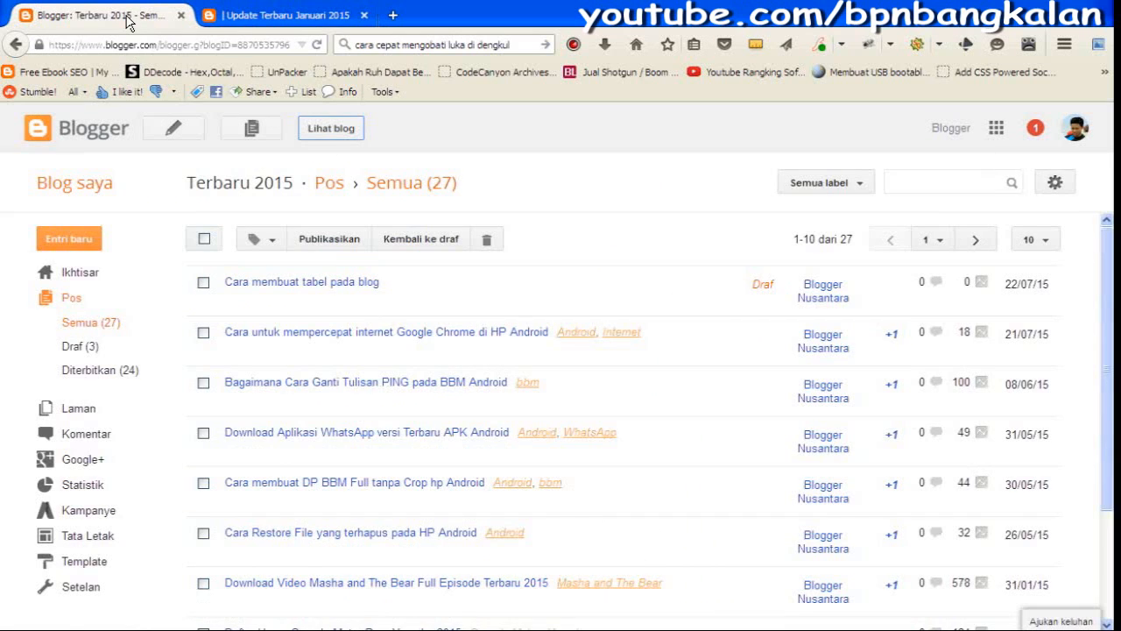
pyautogui.click(88, 272)
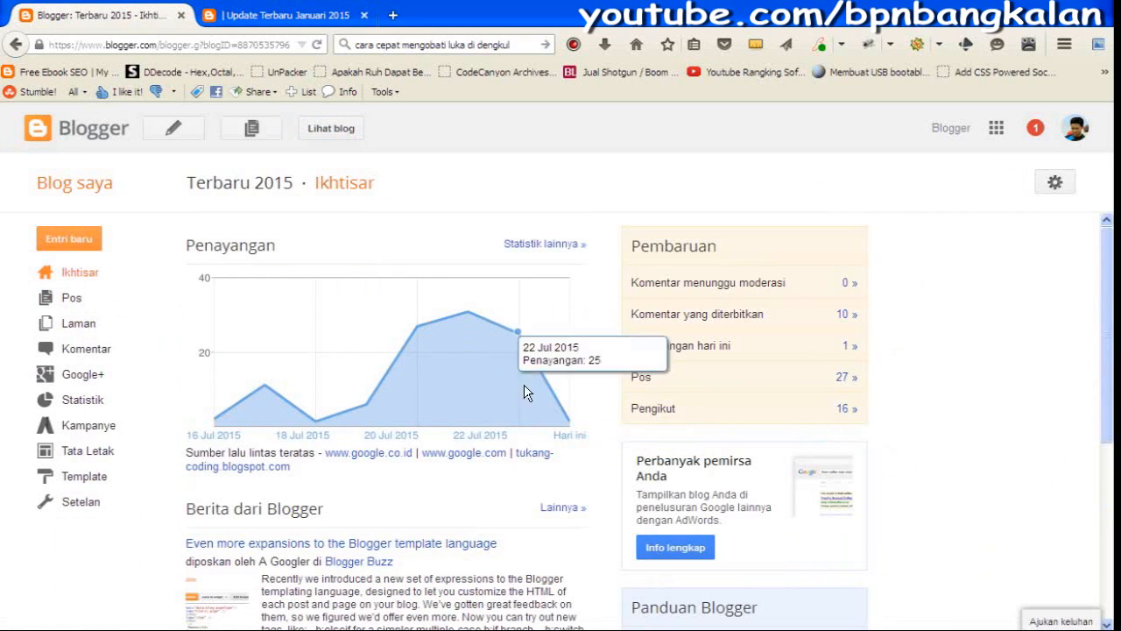
pyautogui.click(74, 488)
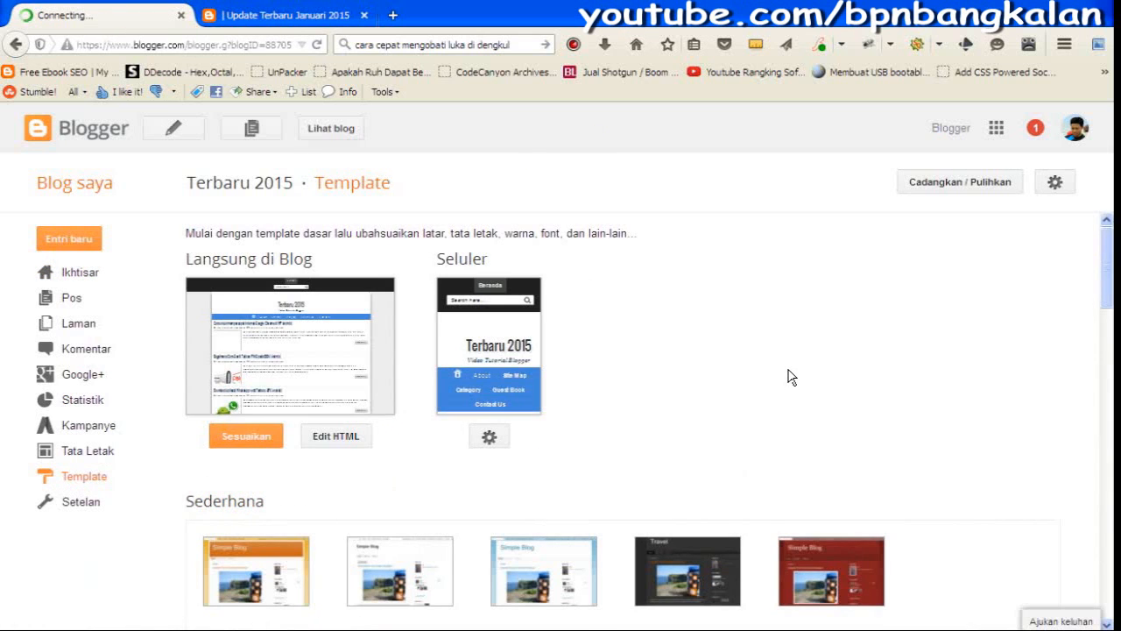
# - Back up the blog's template by downloading the full template and saving it as an XML file
pyautogui.click(1056, 201)
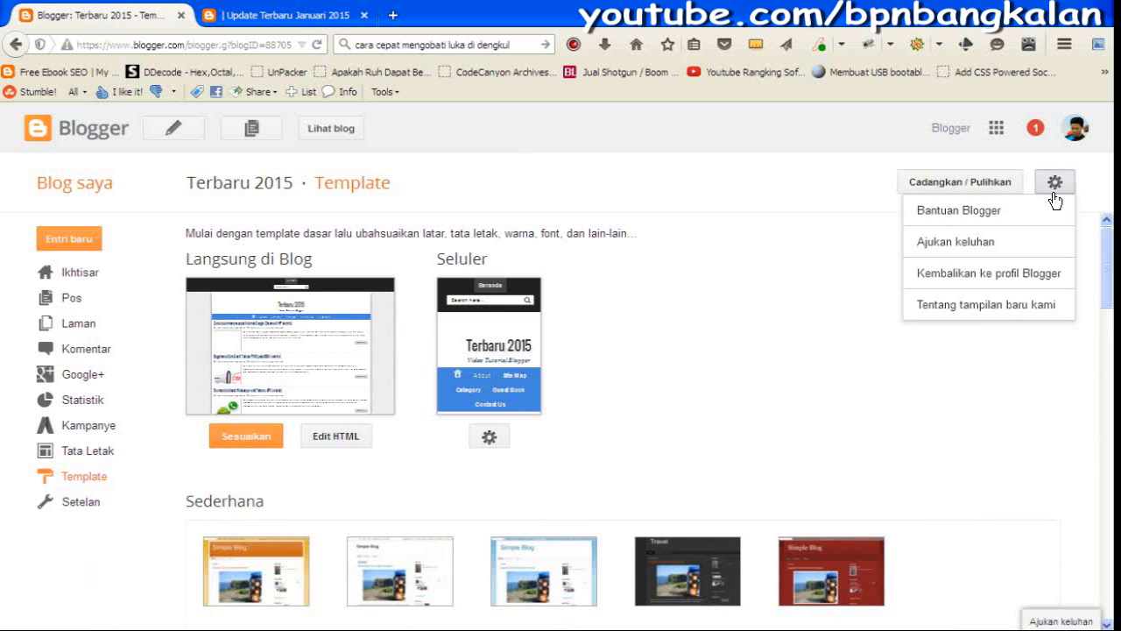
pyautogui.click(775, 195)
pyautogui.click(950, 188)
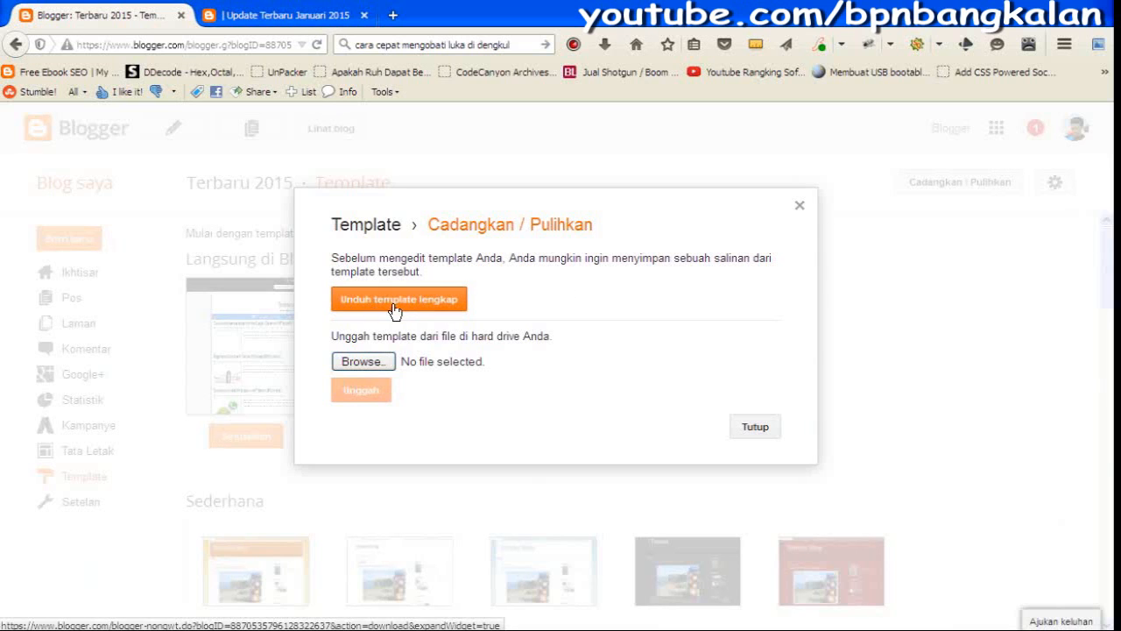
pyautogui.click(428, 305)
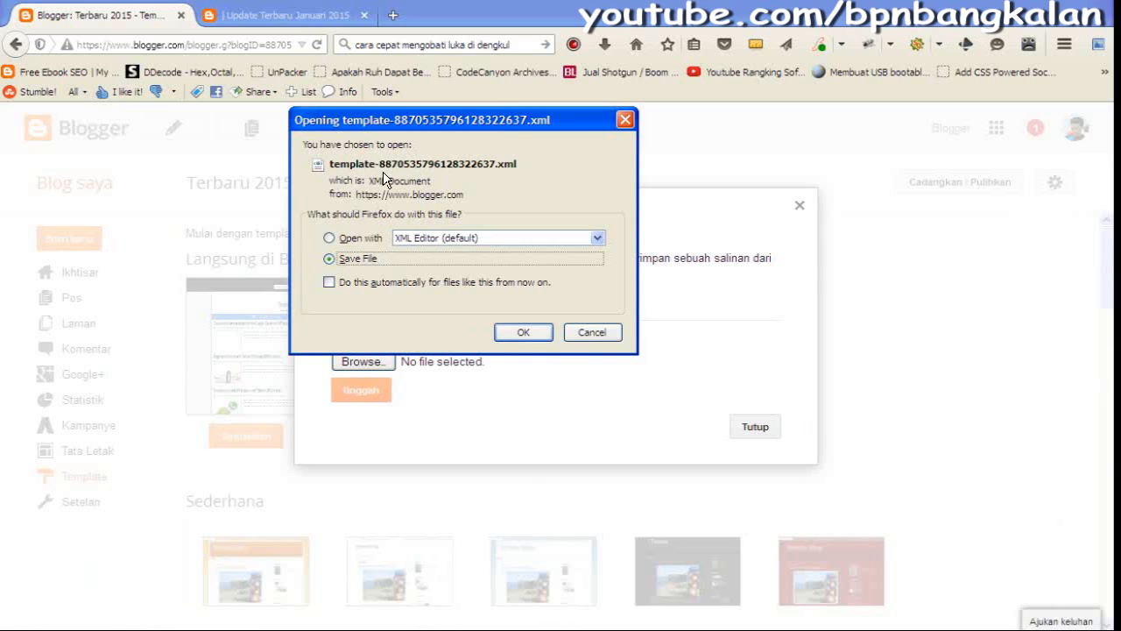
pyautogui.click(530, 339)
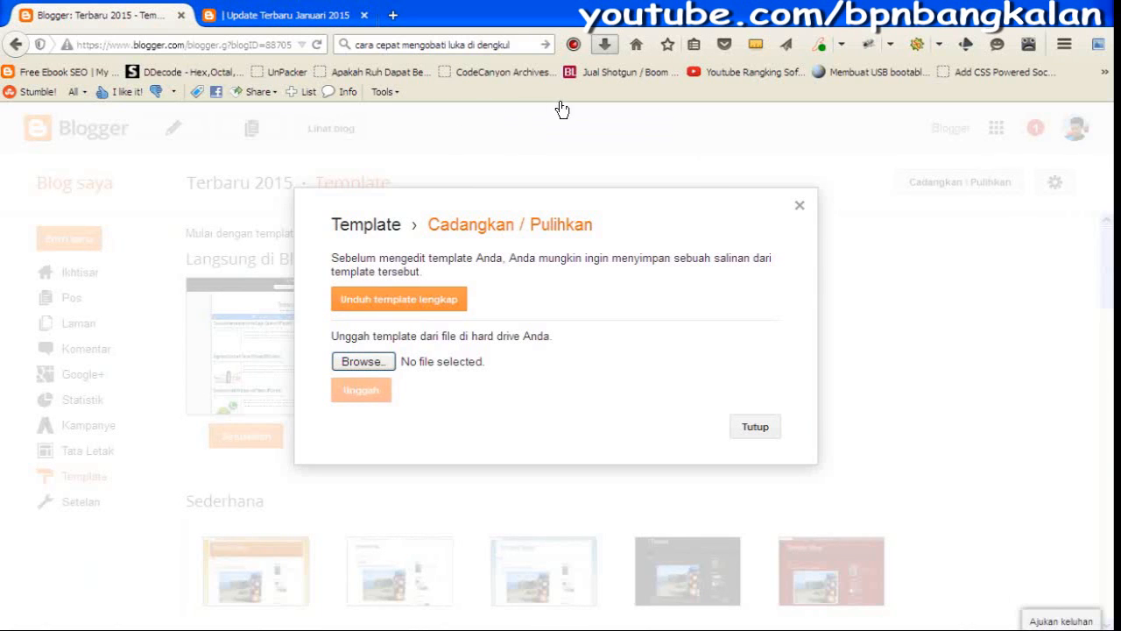
pyautogui.click(800, 207)
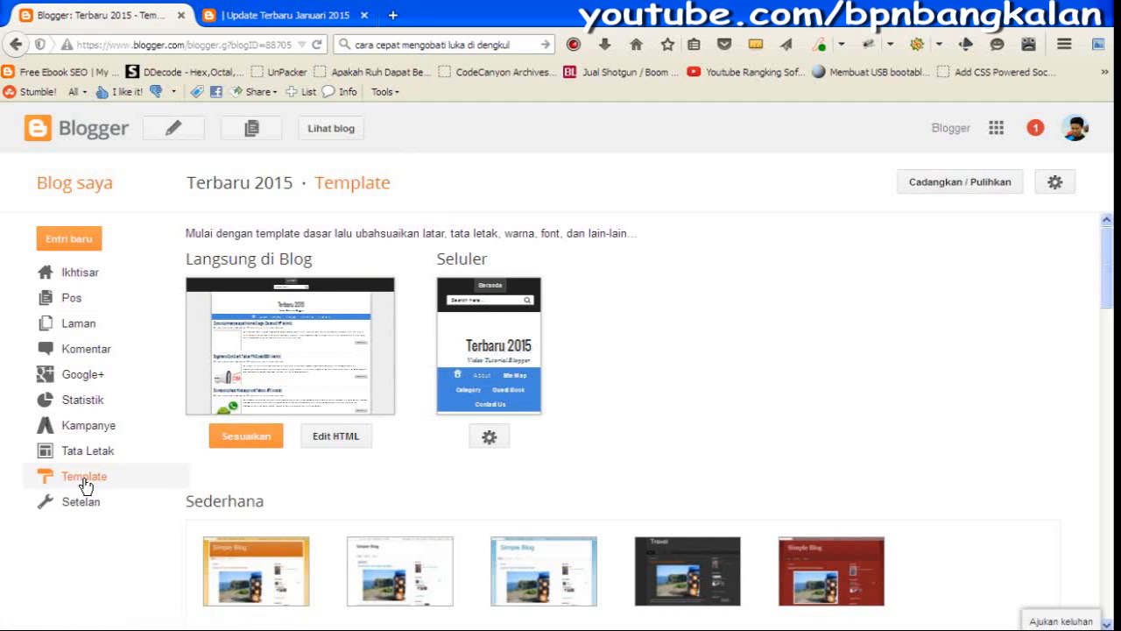
# - Browse the local pictures folder from the template restore option, and close it without uploading a file
pyautogui.click(958, 184)
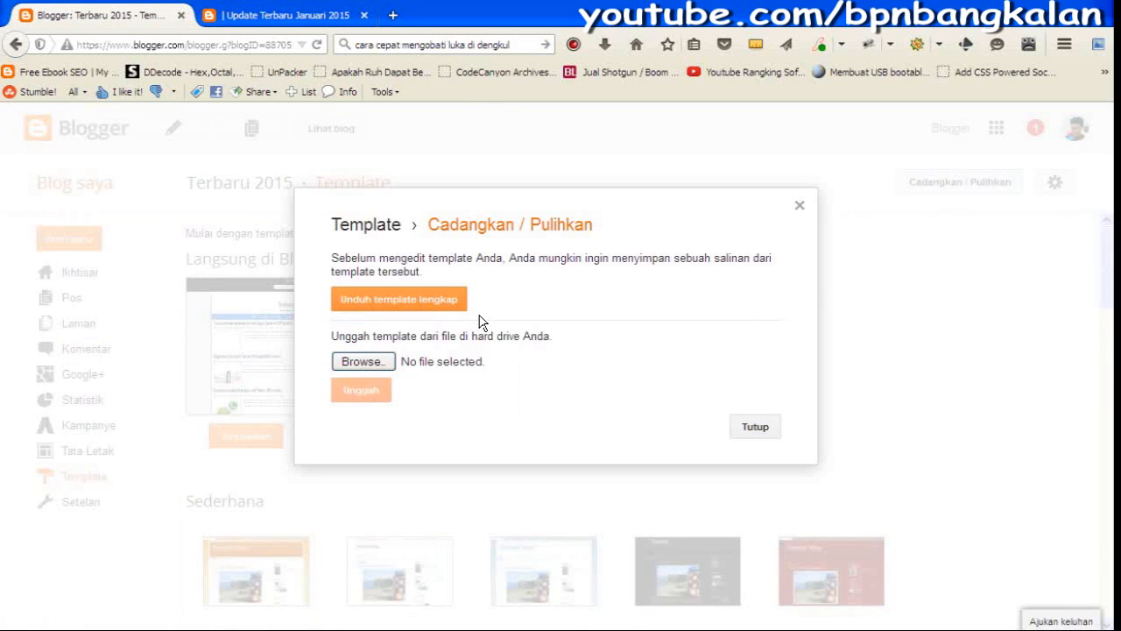
pyautogui.click(349, 362)
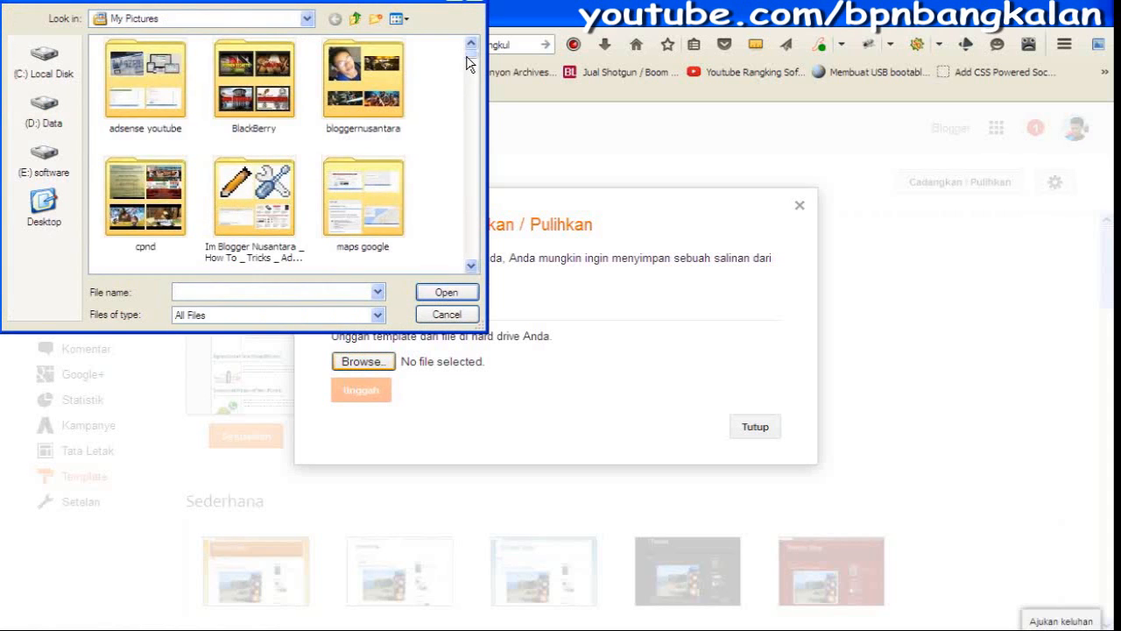
pyautogui.moveTo(469, 60); pyautogui.dragTo(473, 258)
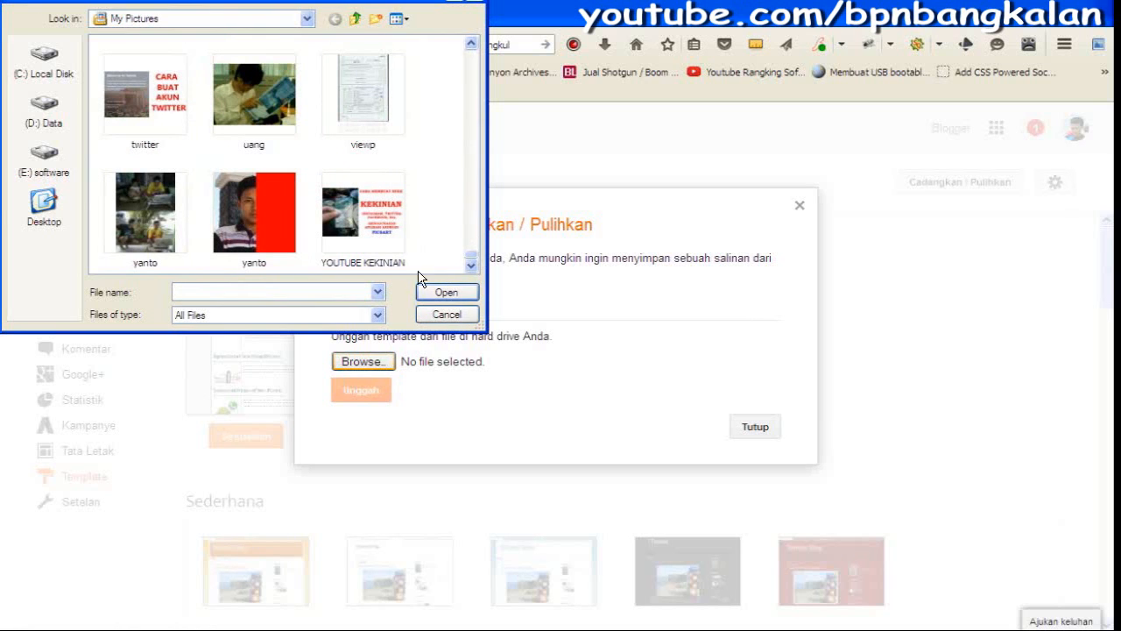
pyautogui.click(436, 314)
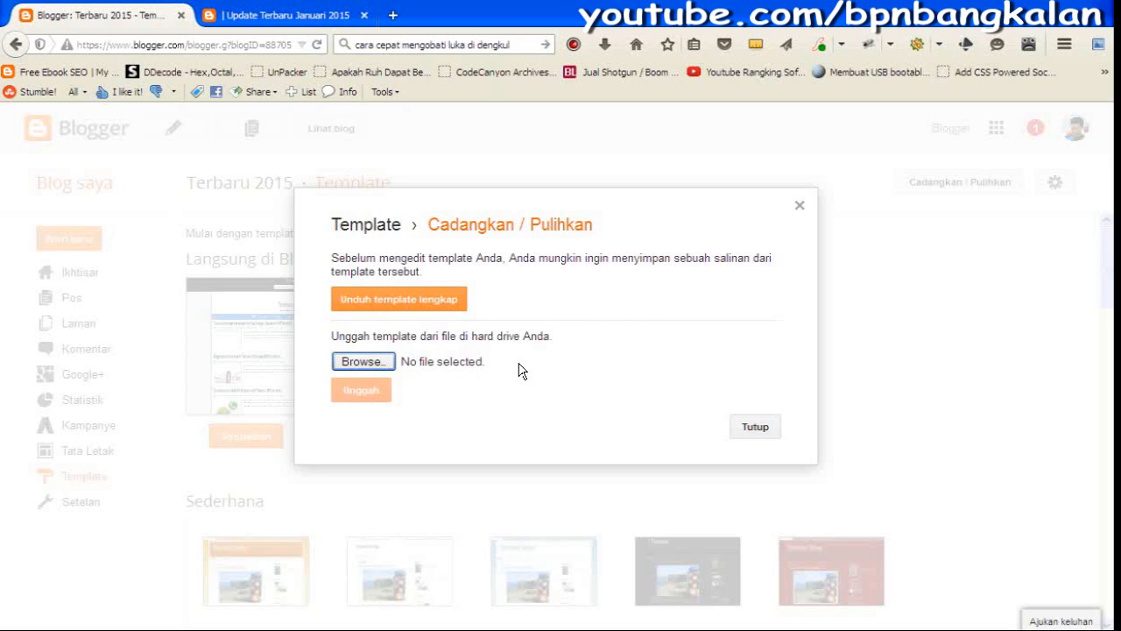
pyautogui.click(800, 209)
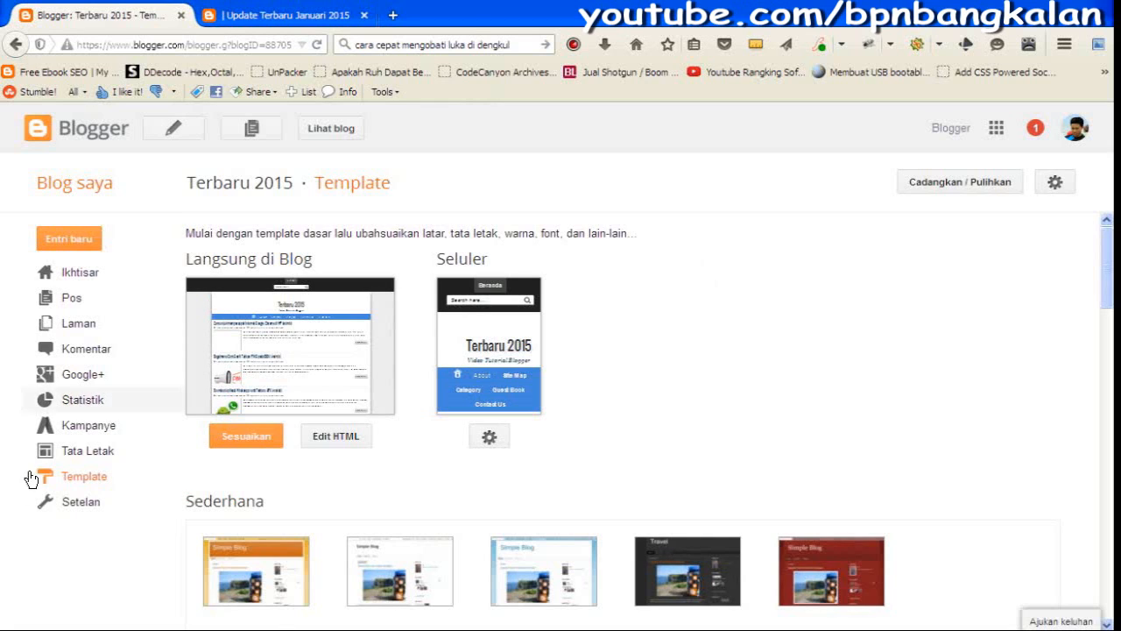
# - Look through the blog's settings for posts and comments, mobile and email, language and formatting, and search preferences
pyautogui.click(102, 510)
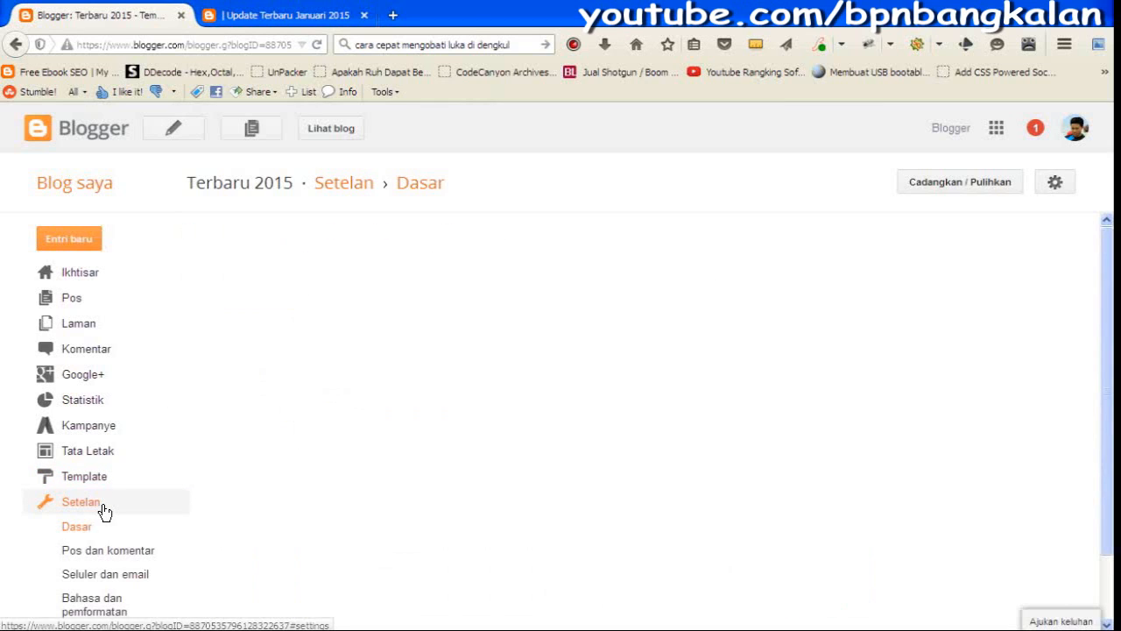
pyautogui.click(75, 551)
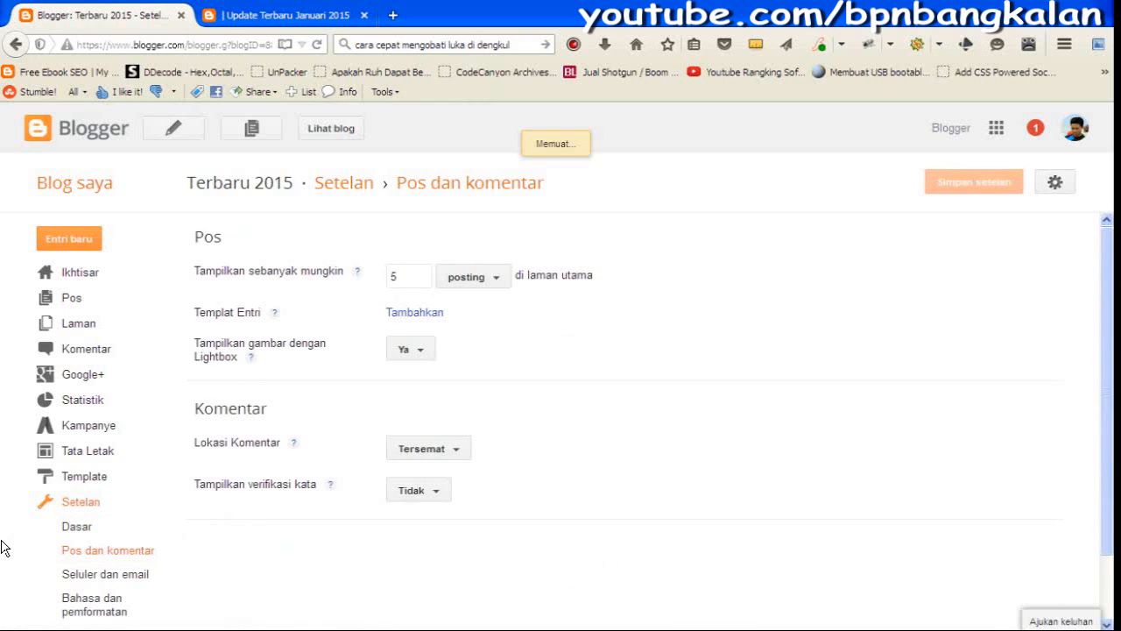
pyautogui.scroll(-1, 75, 556)
pyautogui.click(106, 542)
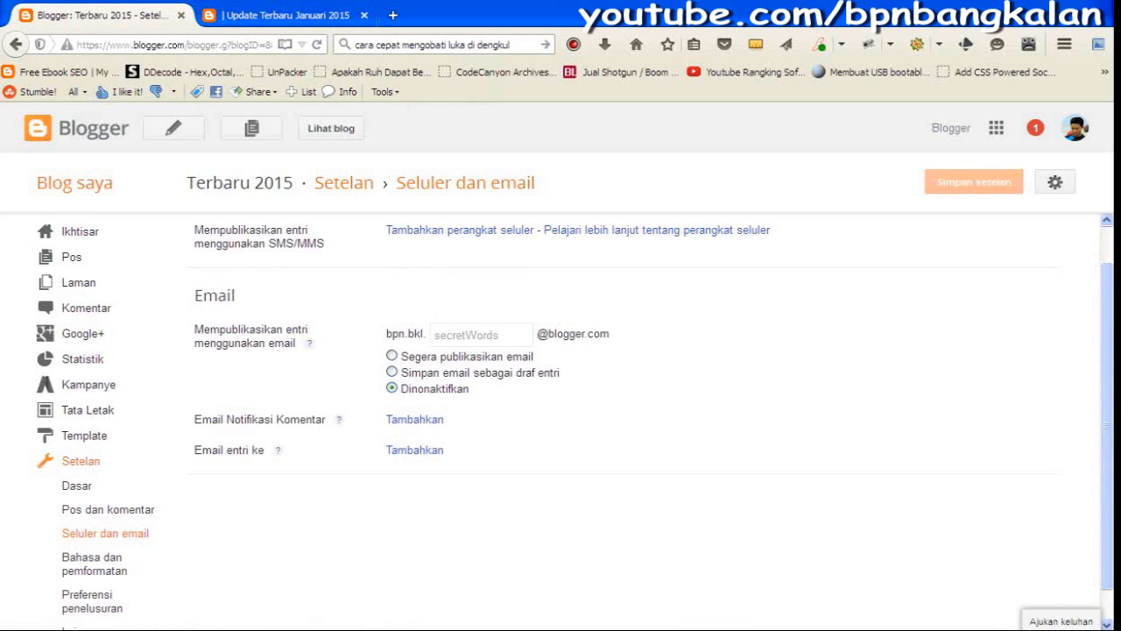
pyautogui.scroll(1, 106, 541)
pyautogui.scroll(-1, 113, 533)
pyautogui.click(113, 533)
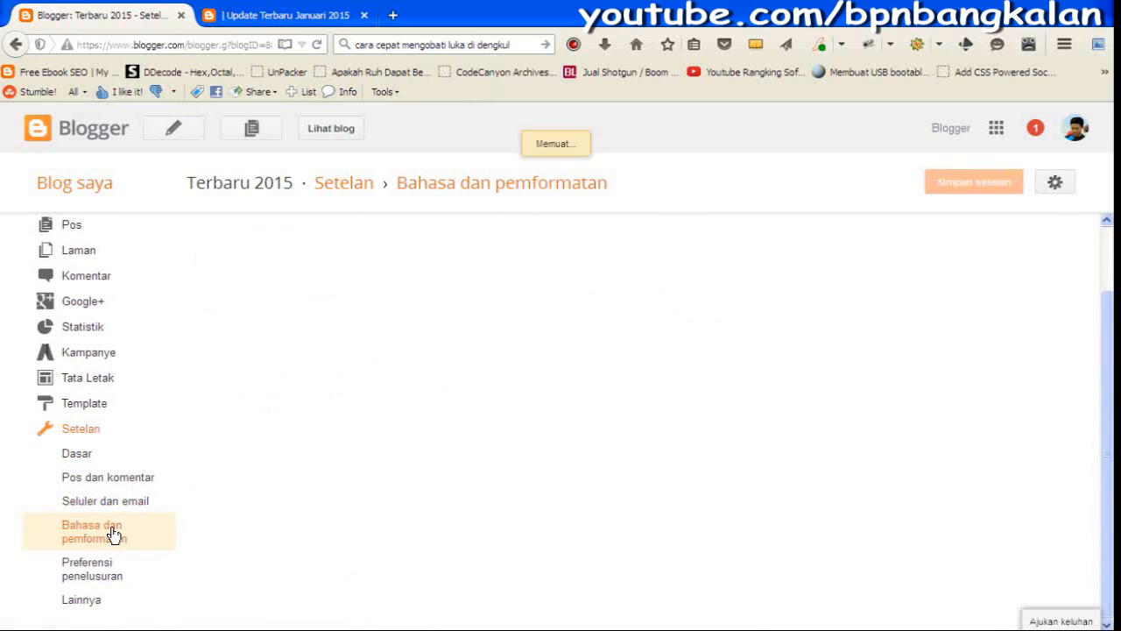
pyautogui.scroll(-2, 65, 546)
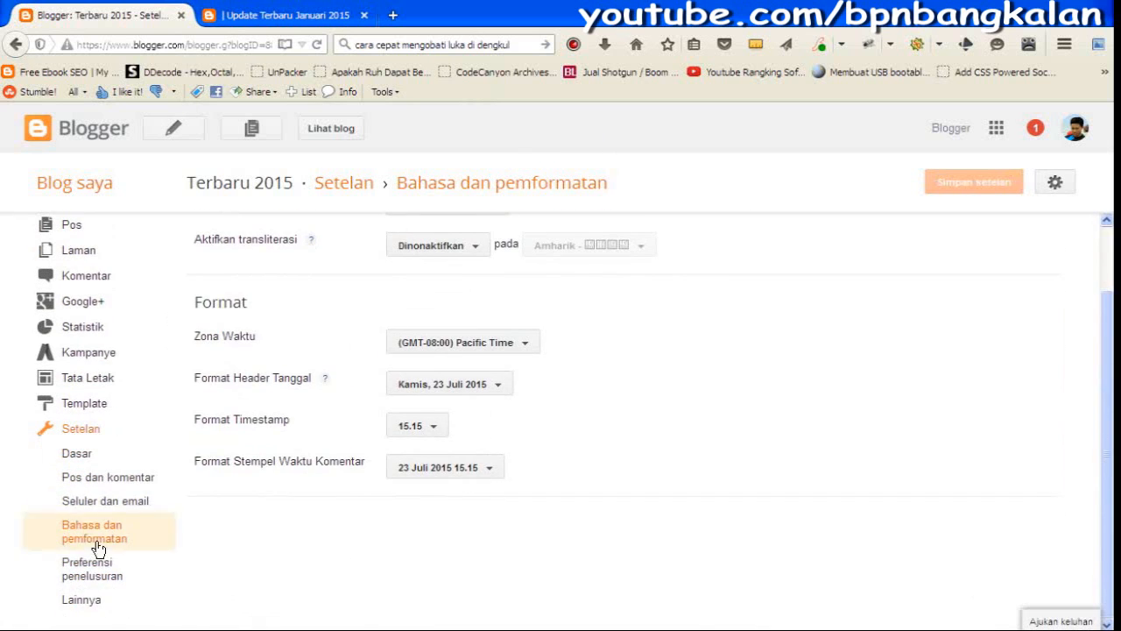
pyautogui.click(105, 574)
# - Export the blog from the Lainnya settings and save the download as blog-07-23-2015.xml
pyautogui.click(81, 599)
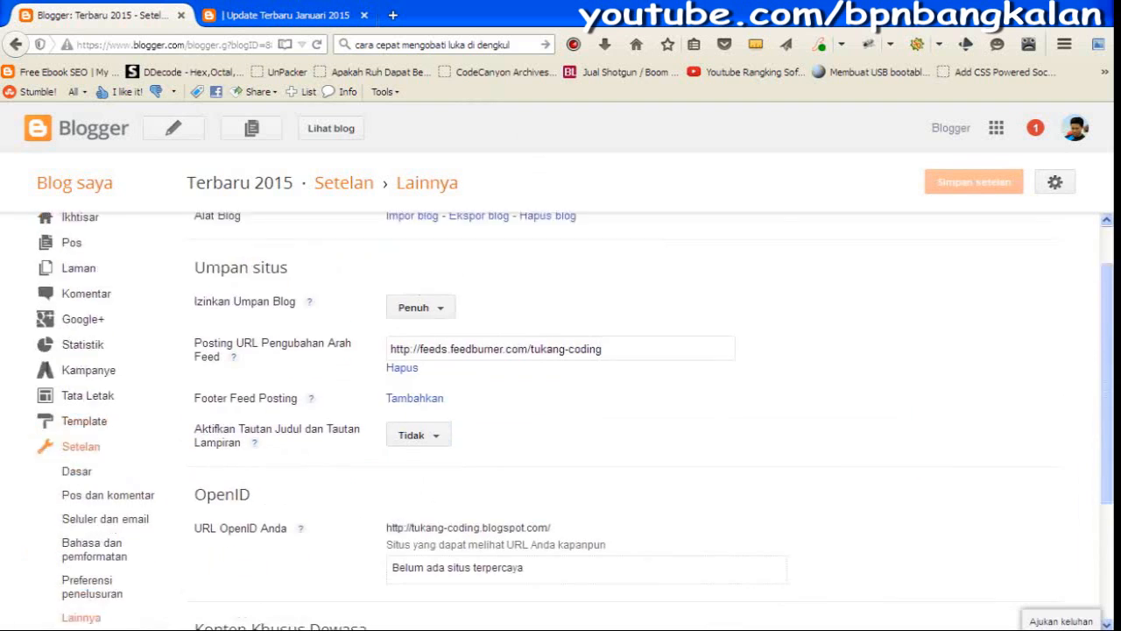
pyautogui.scroll(-3, 69, 394)
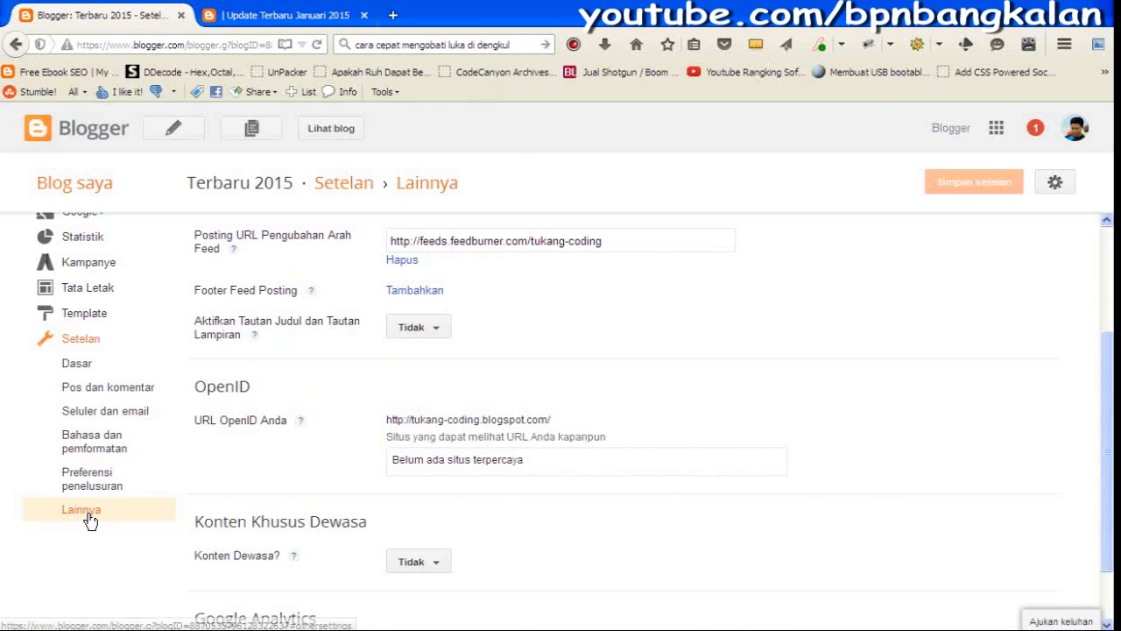
pyautogui.scroll(3, 91, 520)
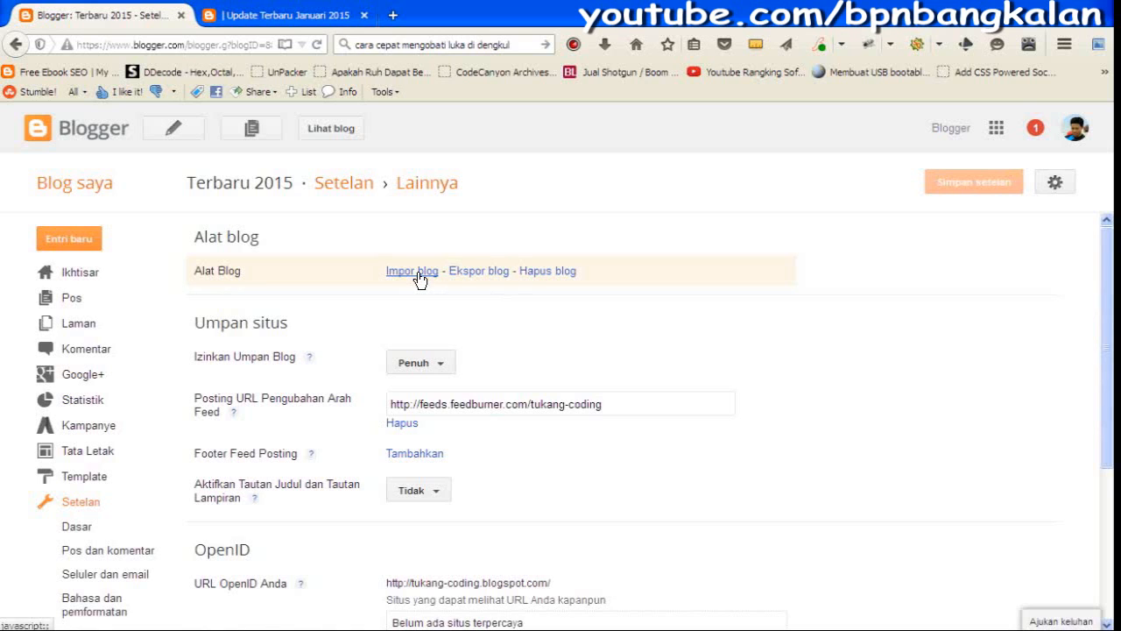
pyautogui.click(491, 273)
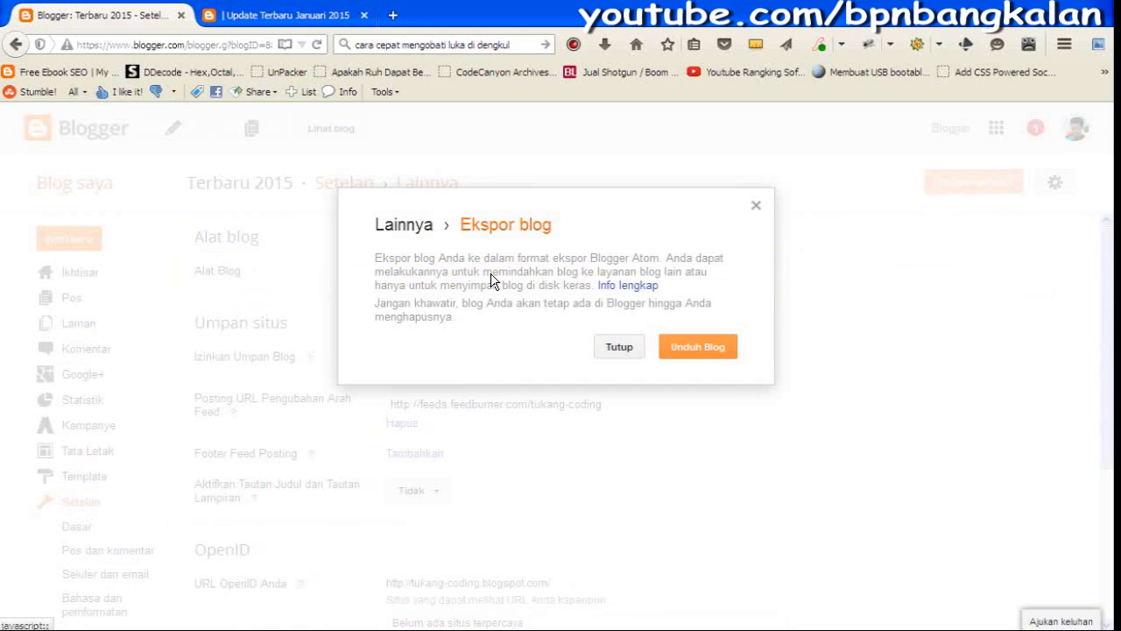
pyautogui.click(685, 351)
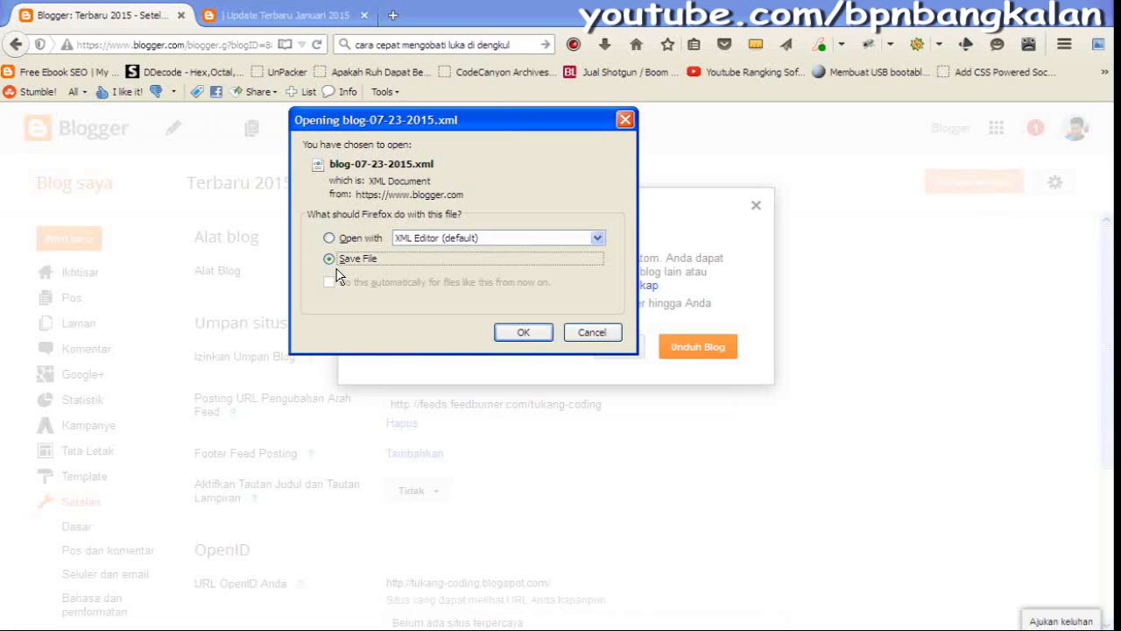
pyautogui.click(520, 337)
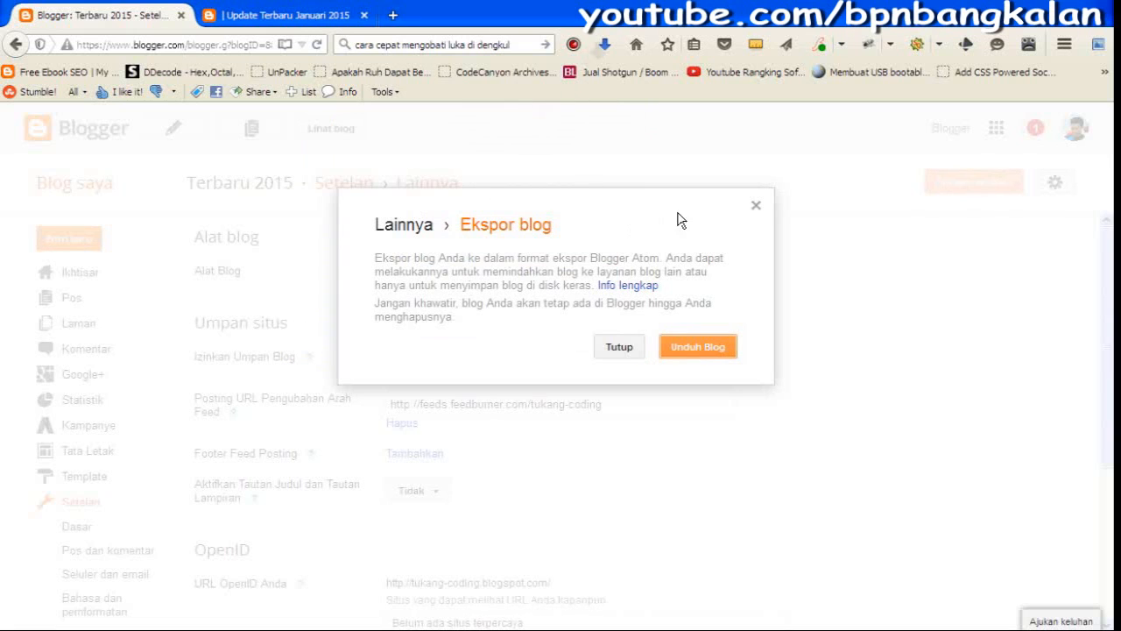
# - Close the export dialog, open the blog import option and browse the My Pictures folder without choosing a file
pyautogui.click(757, 208)
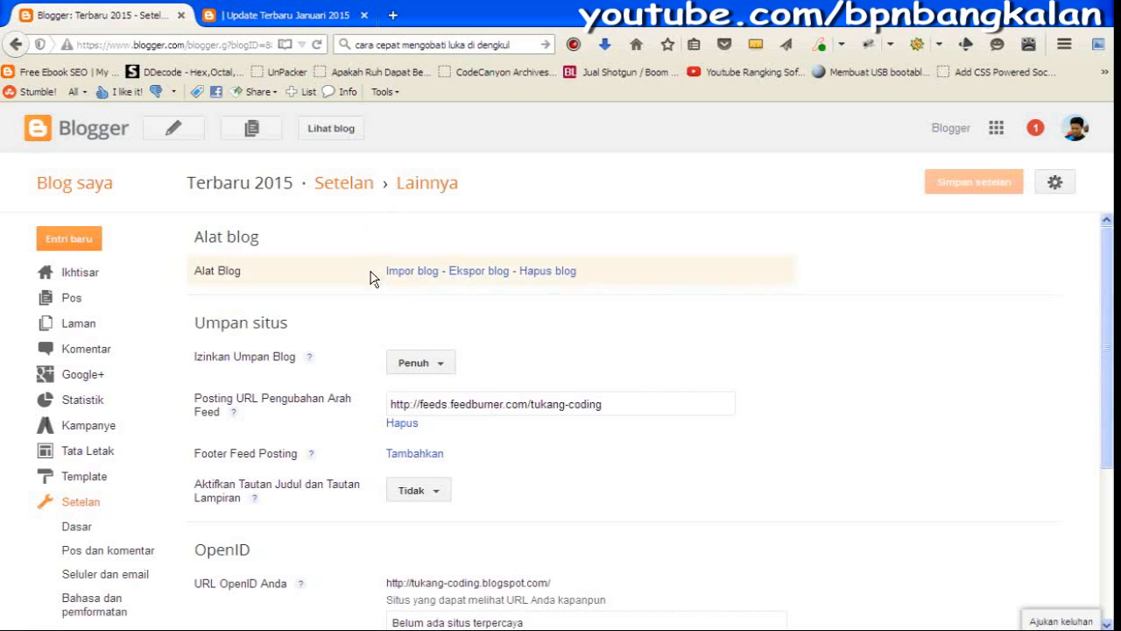
pyautogui.click(416, 277)
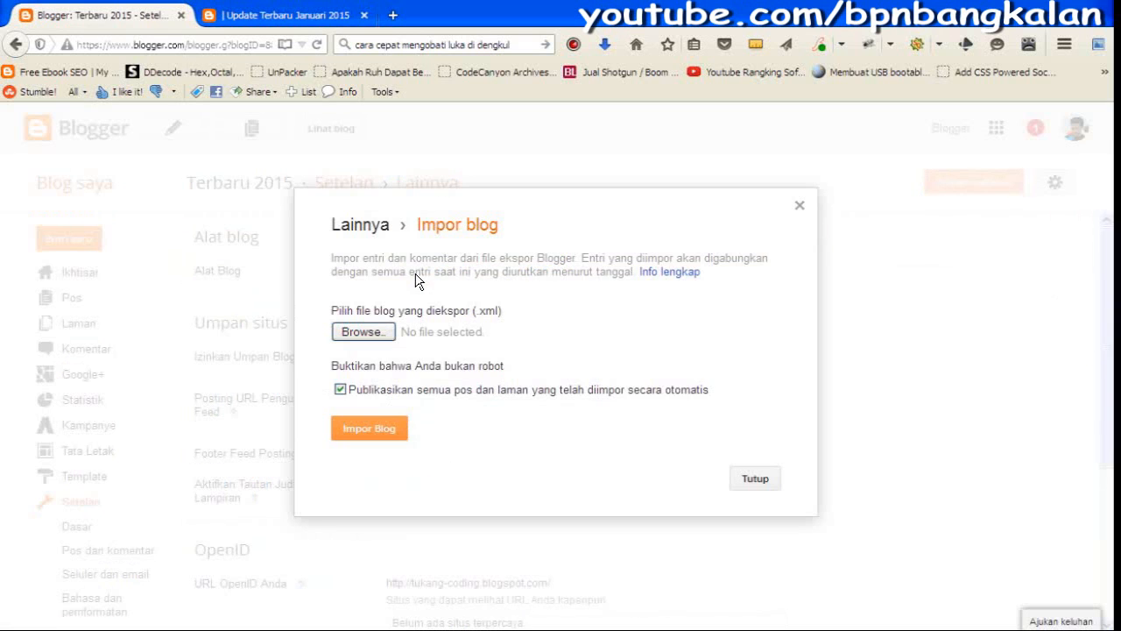
pyautogui.click(364, 335)
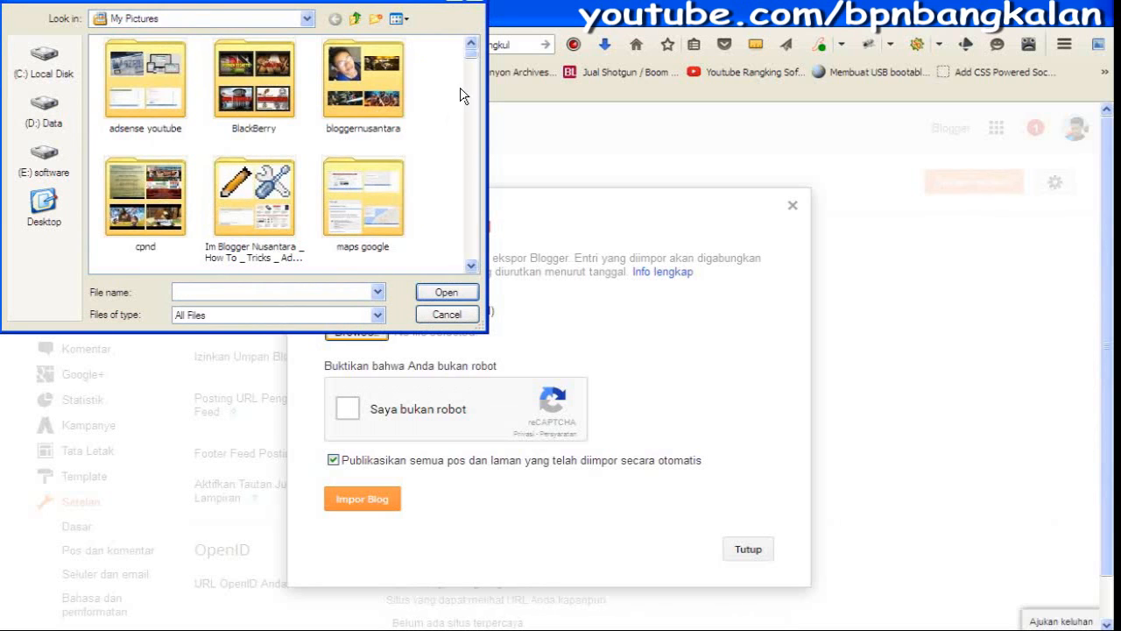
pyautogui.moveTo(470, 57); pyautogui.dragTo(470, 62)
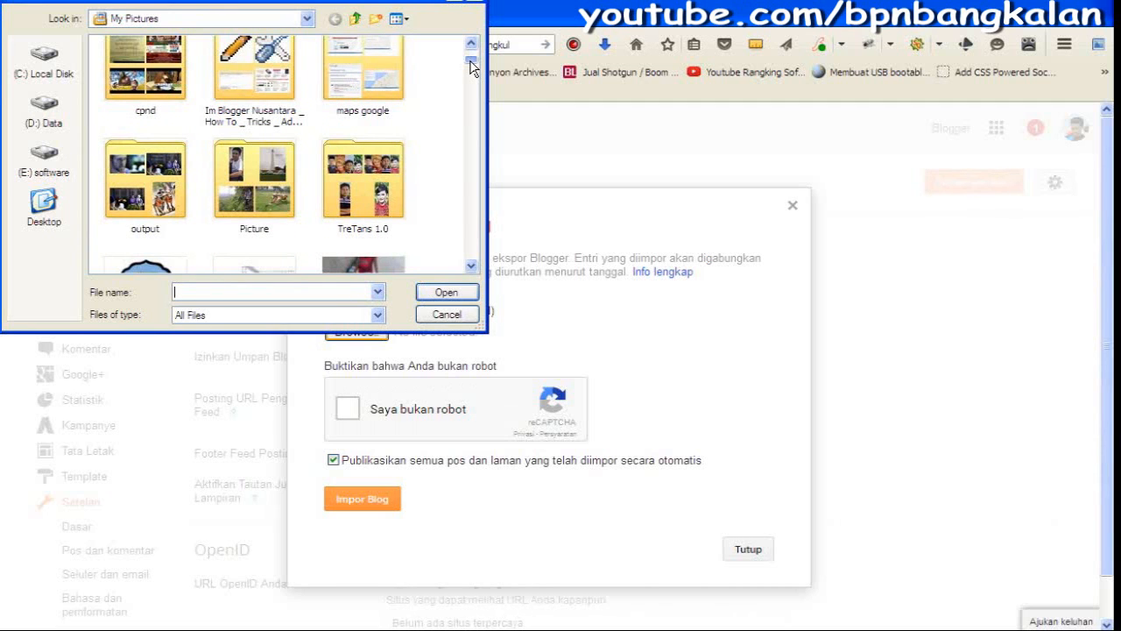
pyautogui.moveTo(470, 62); pyautogui.dragTo(469, 129)
pyautogui.click(451, 313)
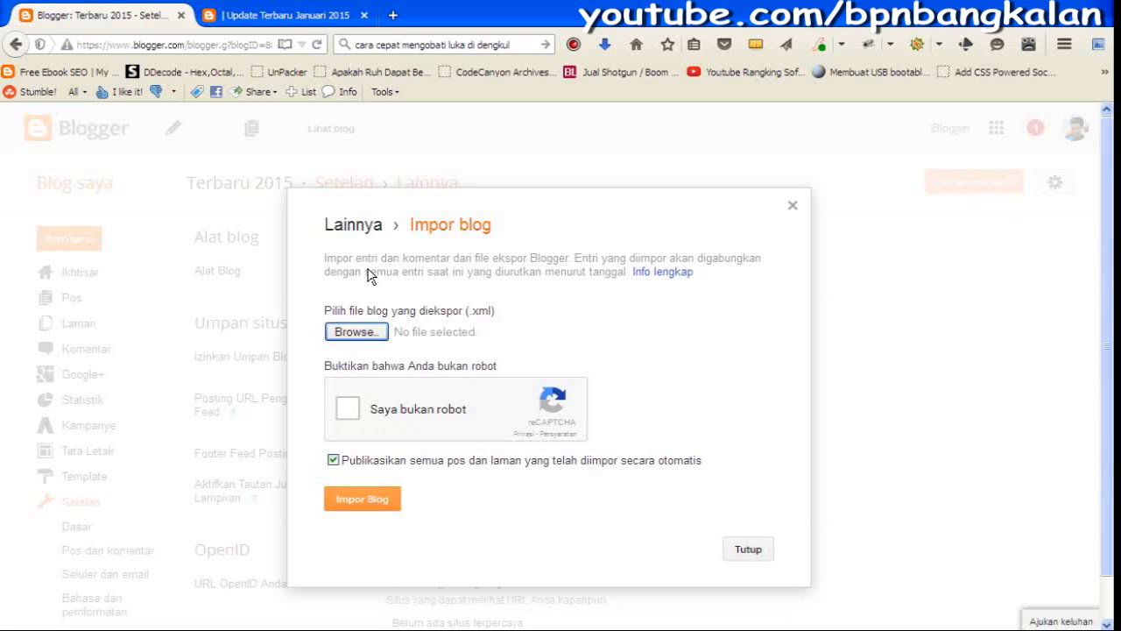
# - Toggle the automatic publishing option for imported posts and pages, and close the import dialog without importing
pyautogui.click(334, 461)
pyautogui.click(334, 460)
pyautogui.click(333, 462)
pyautogui.click(747, 549)
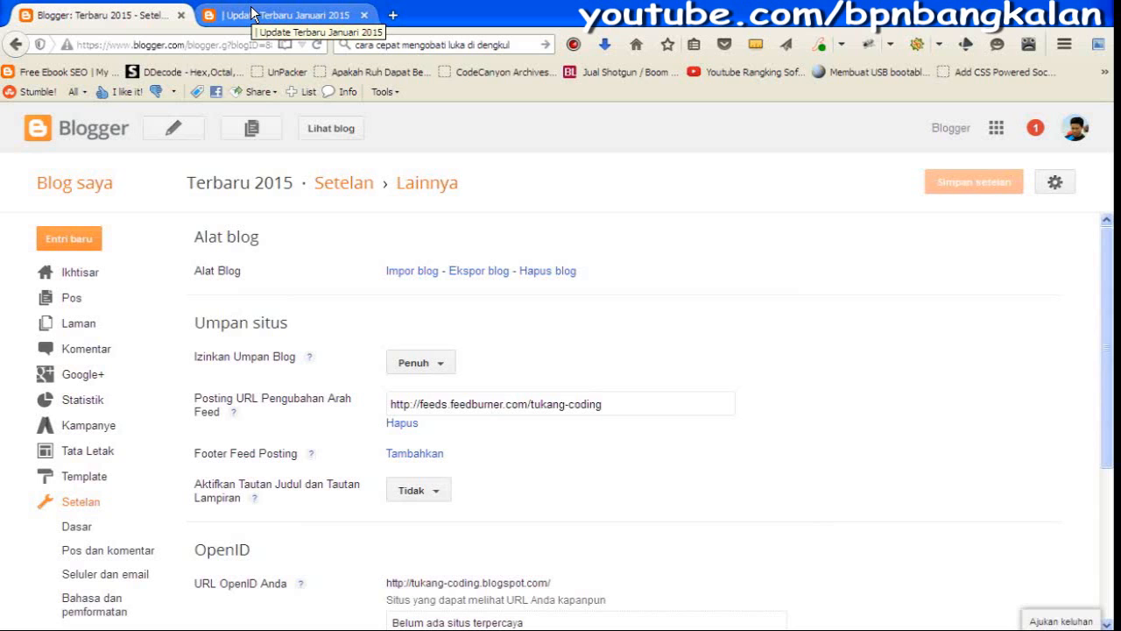
# - View the live Terbaru 2015 blog's homepage alongside its Lainnya settings page
pyautogui.click(251, 12)
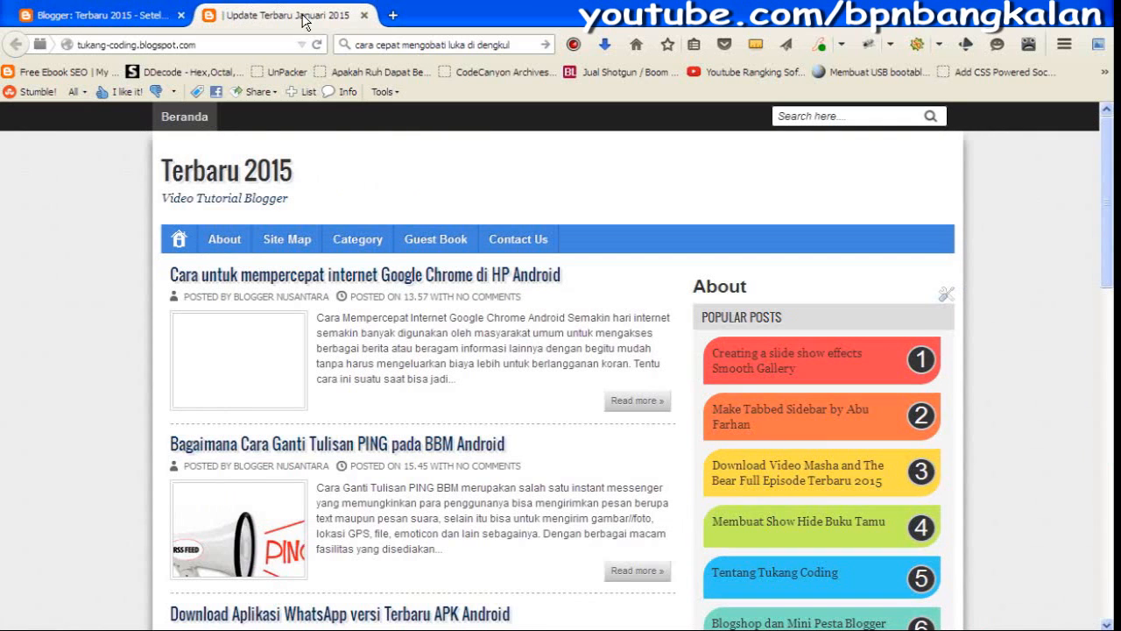
pyautogui.click(162, 15)
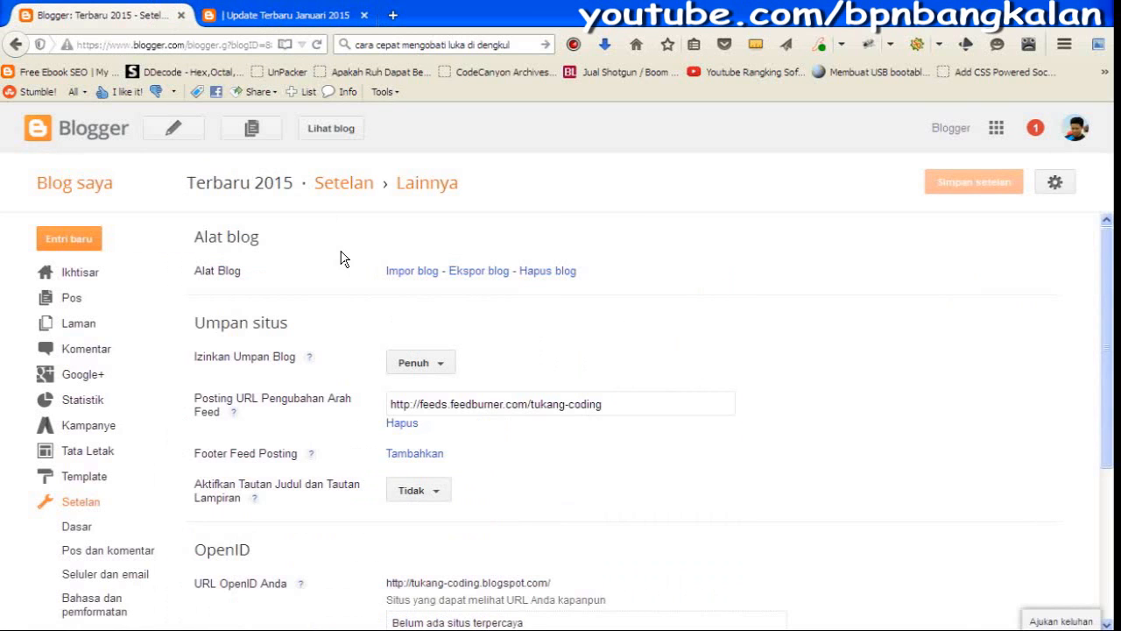
pyautogui.click(331, 26)
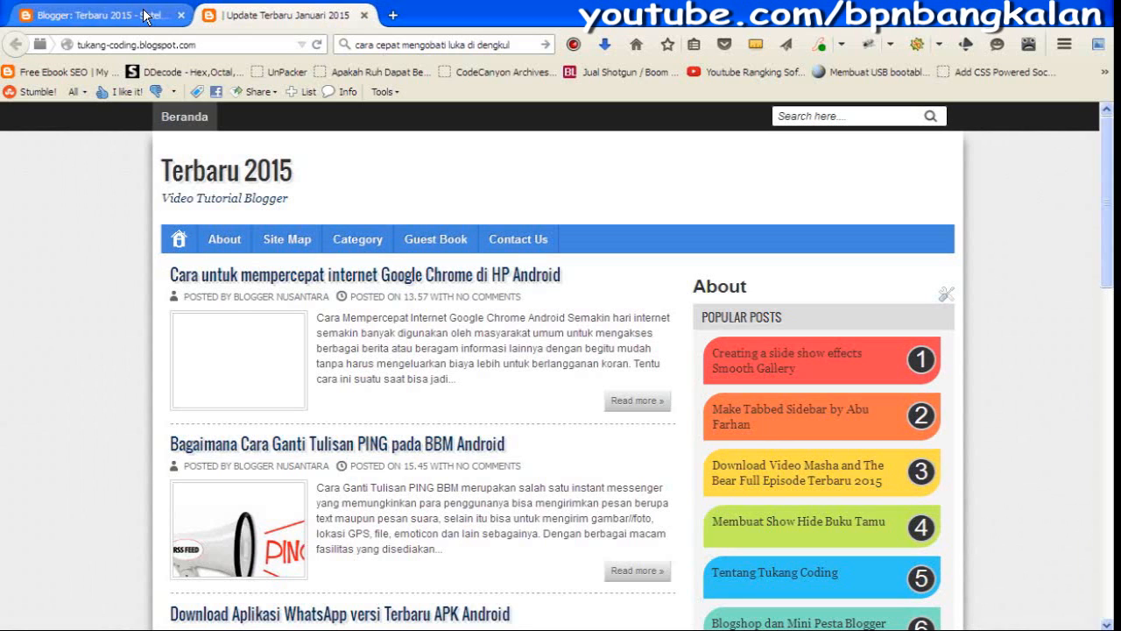
pyautogui.click(100, 15)
pyautogui.click(281, 15)
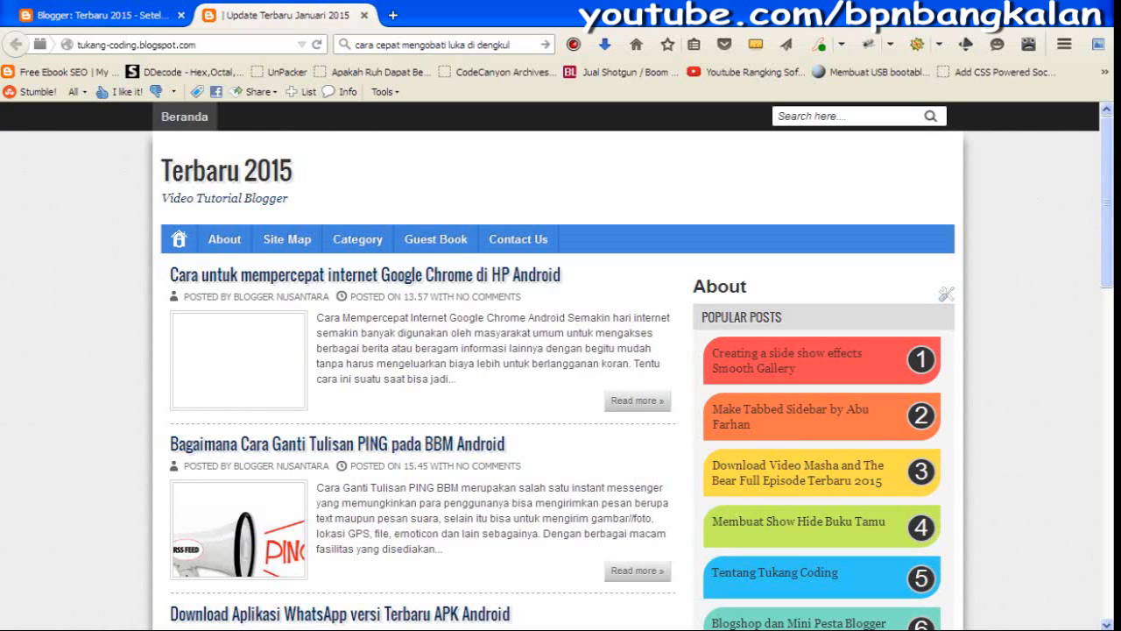
pyautogui.moveTo(1111, 191); pyautogui.dragTo(1111, 179)
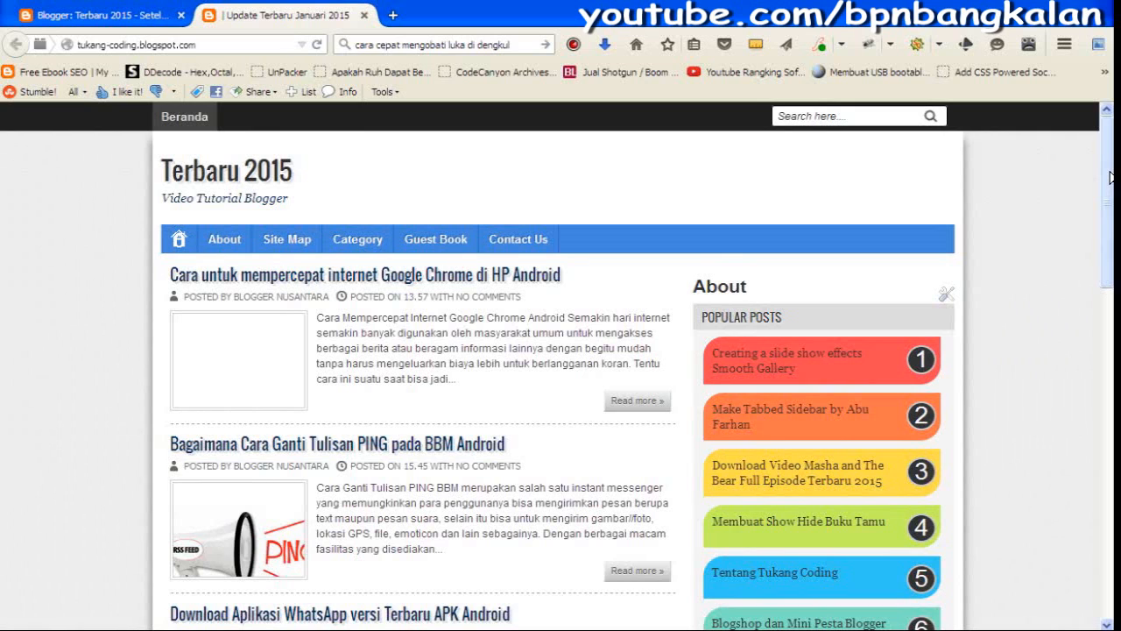
pyautogui.click(1051, 630)
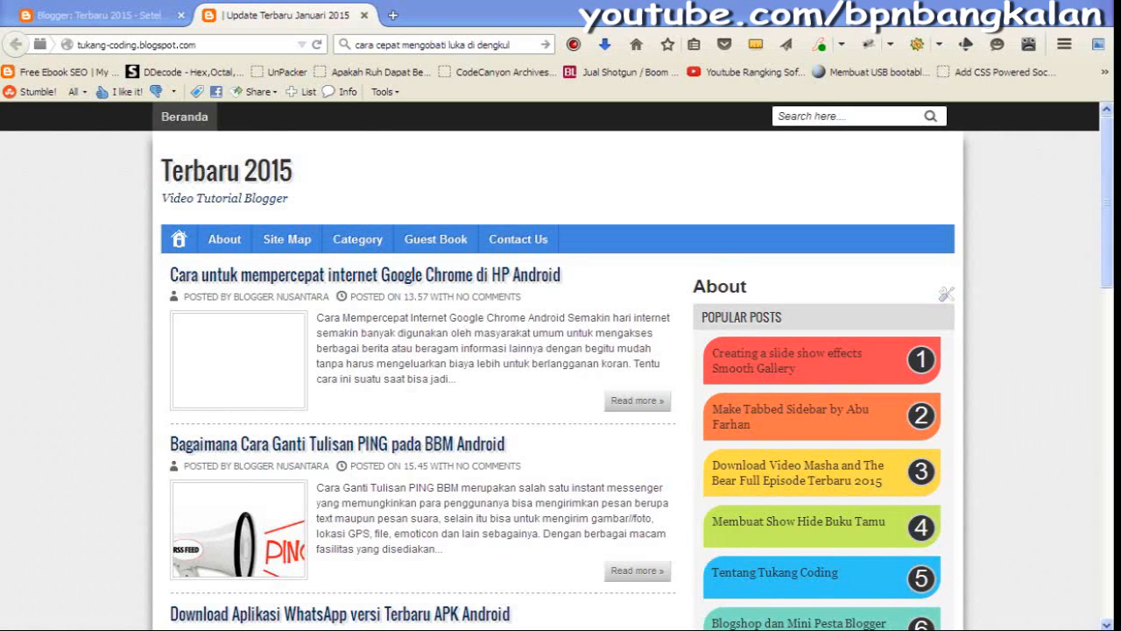